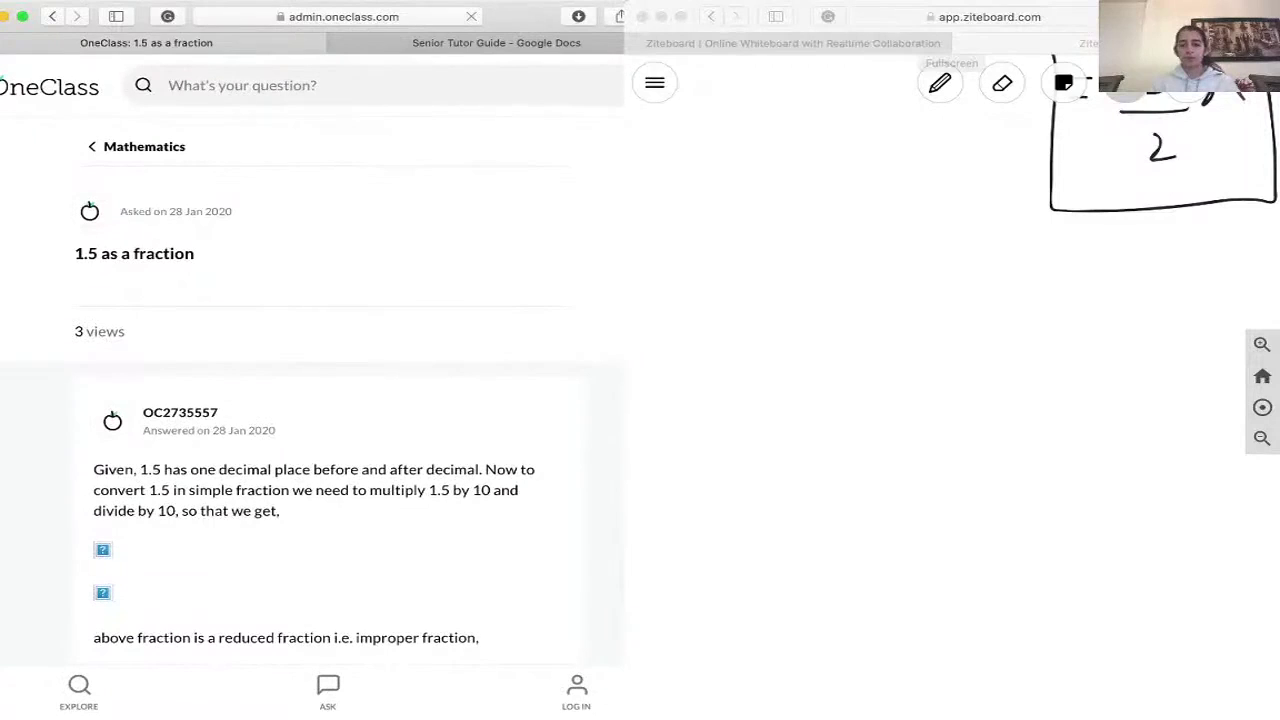
Step: Handwrite "3.) 1.5" in black with the pen on a blank area of the whiteboard
{"action": "left_click", "coordinate": [950, 360]}
{"action": "scroll", "coordinate": [950, 360], "scroll_direction": "down", "scroll_amount": 3}
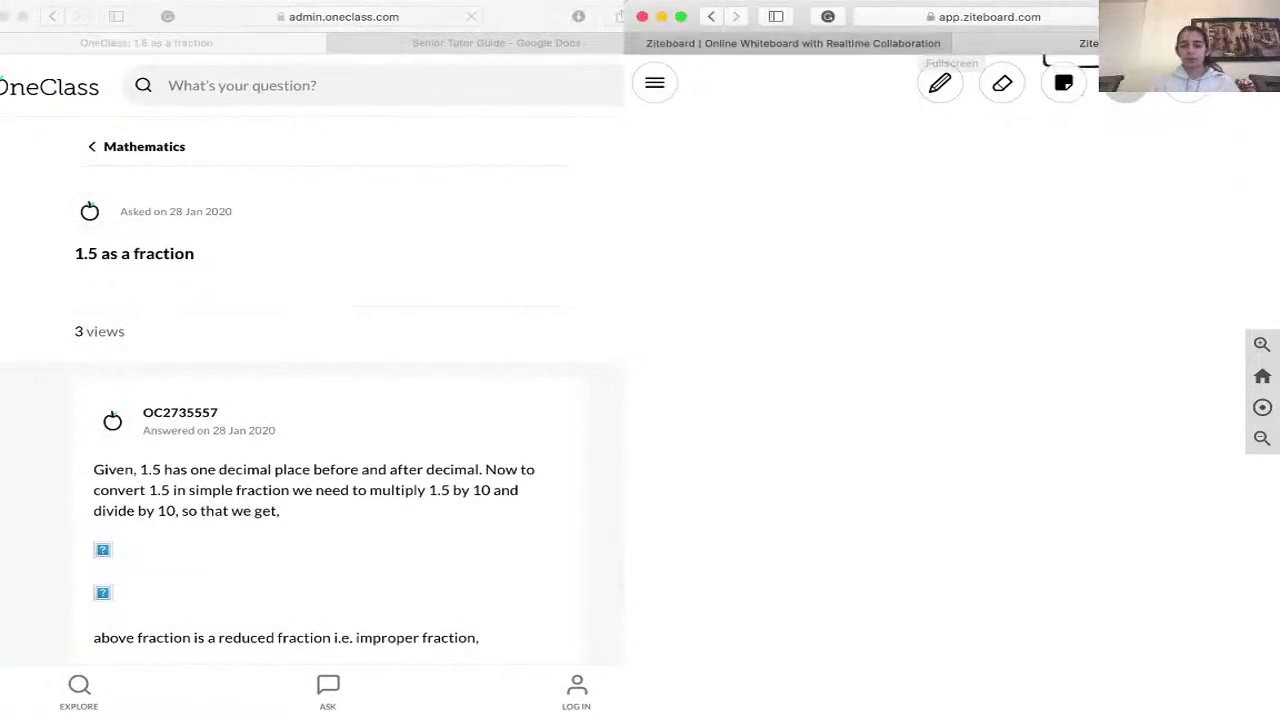
{"action": "left_click", "coordinate": [940, 83]}
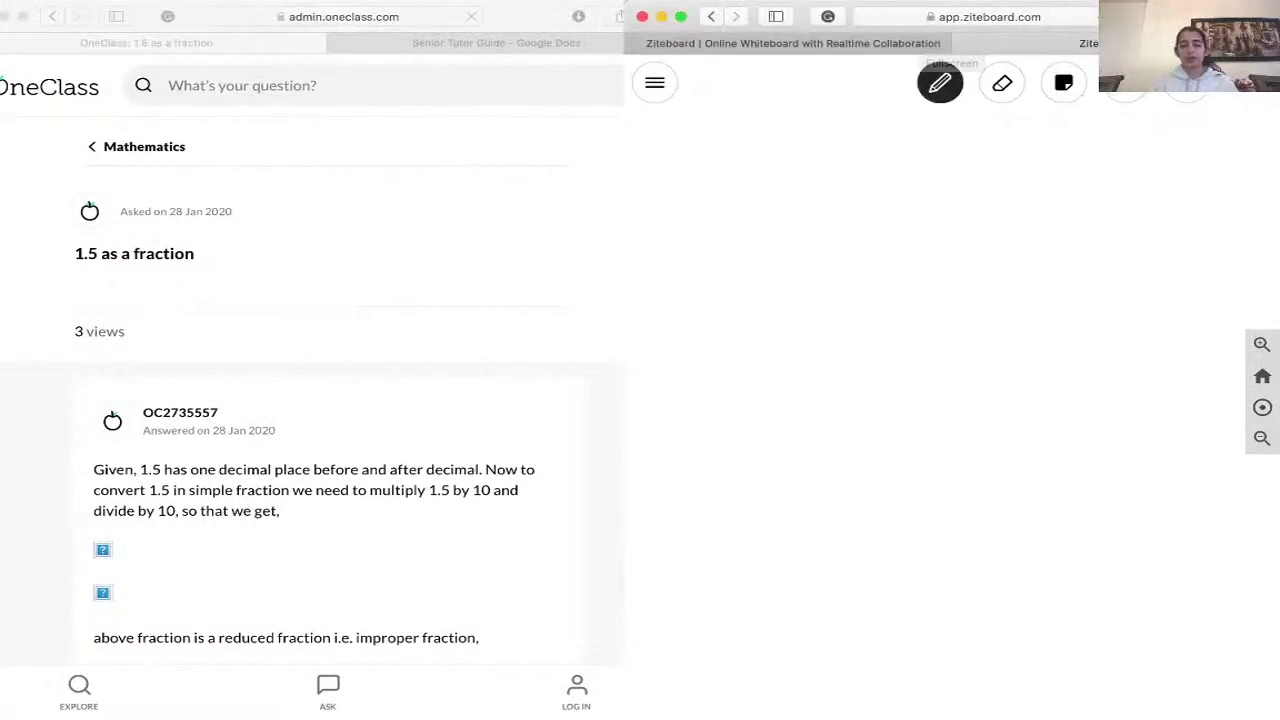
{"action": "mouse_move", "coordinate": [654, 137]}
{"action": "left_mouse_down"}
{"action": "mouse_move", "coordinate": [678, 162]}
{"action": "mouse_move", "coordinate": [651, 178]}
{"action": "left_mouse_up"}
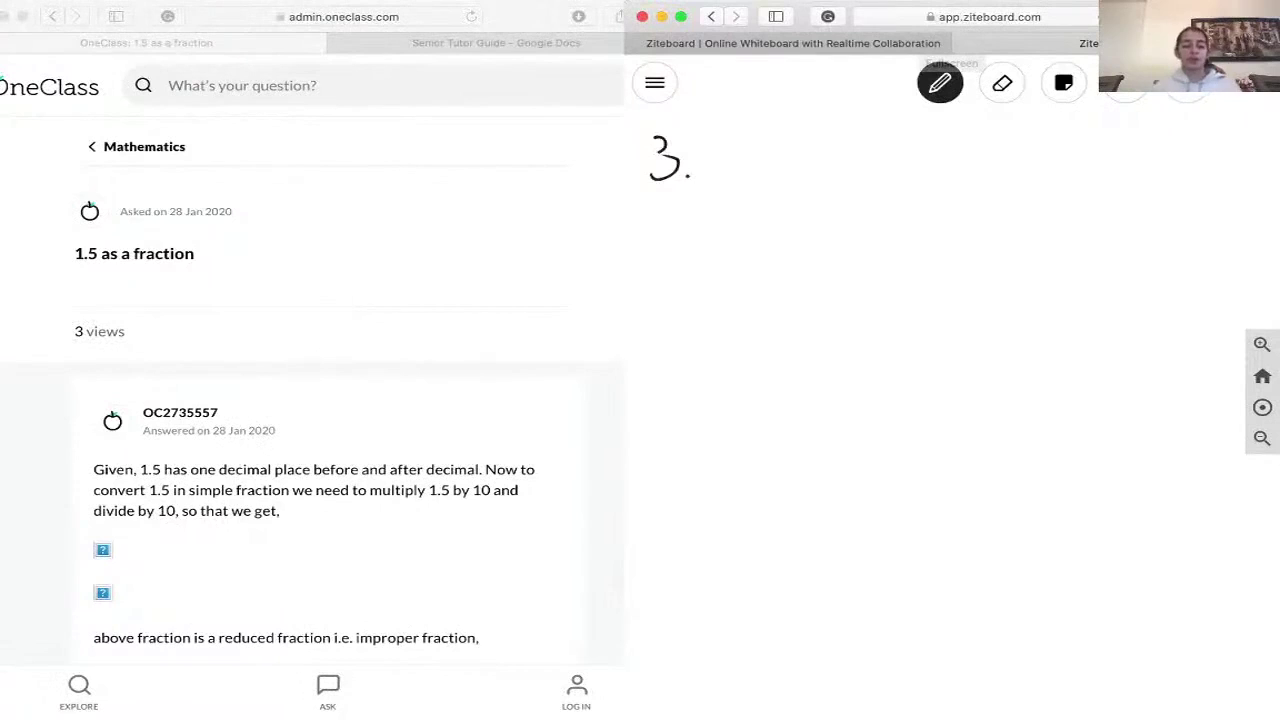
{"action": "mouse_move", "coordinate": [753, 134]}
{"action": "left_mouse_down"}
{"action": "mouse_move", "coordinate": [752, 180]}
{"action": "mouse_move", "coordinate": [822, 162]}
{"action": "mouse_move", "coordinate": [798, 172]}
{"action": "left_mouse_up"}
{"action": "left_click_drag", "start_coordinate": [797, 142], "coordinate": [824, 132]}
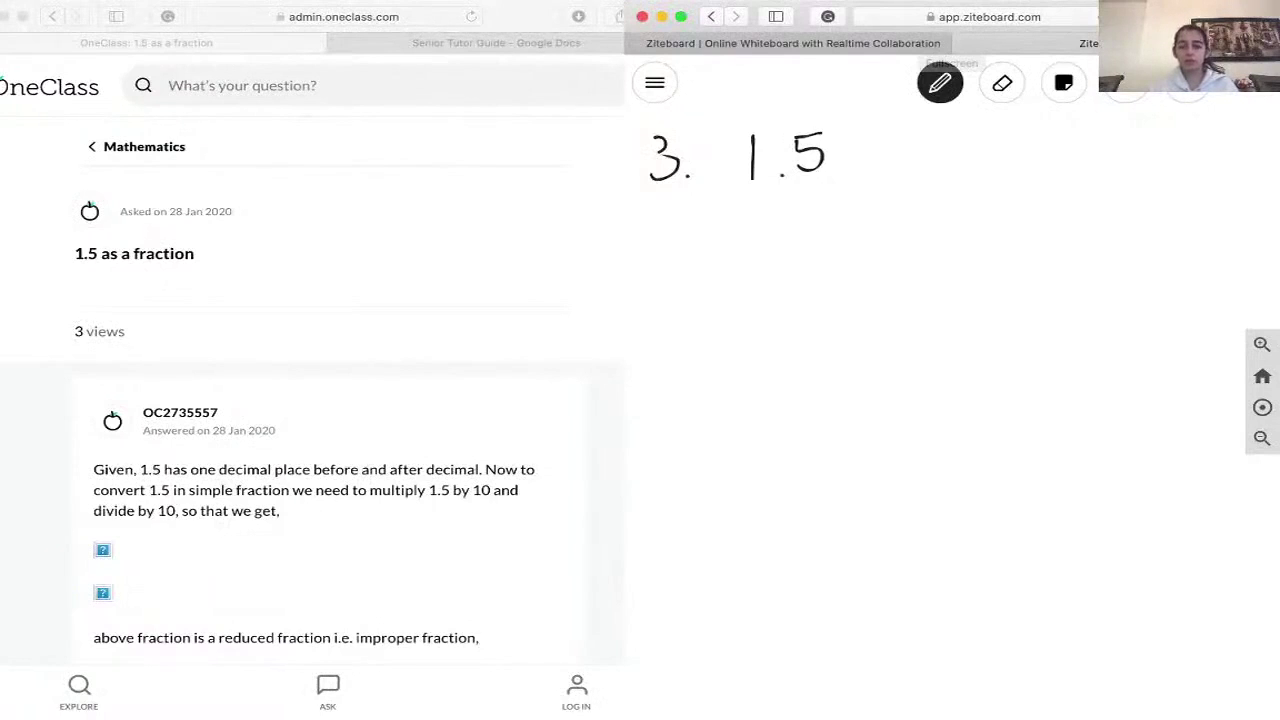
{"action": "left_click_drag", "start_coordinate": [680, 132], "coordinate": [684, 192]}
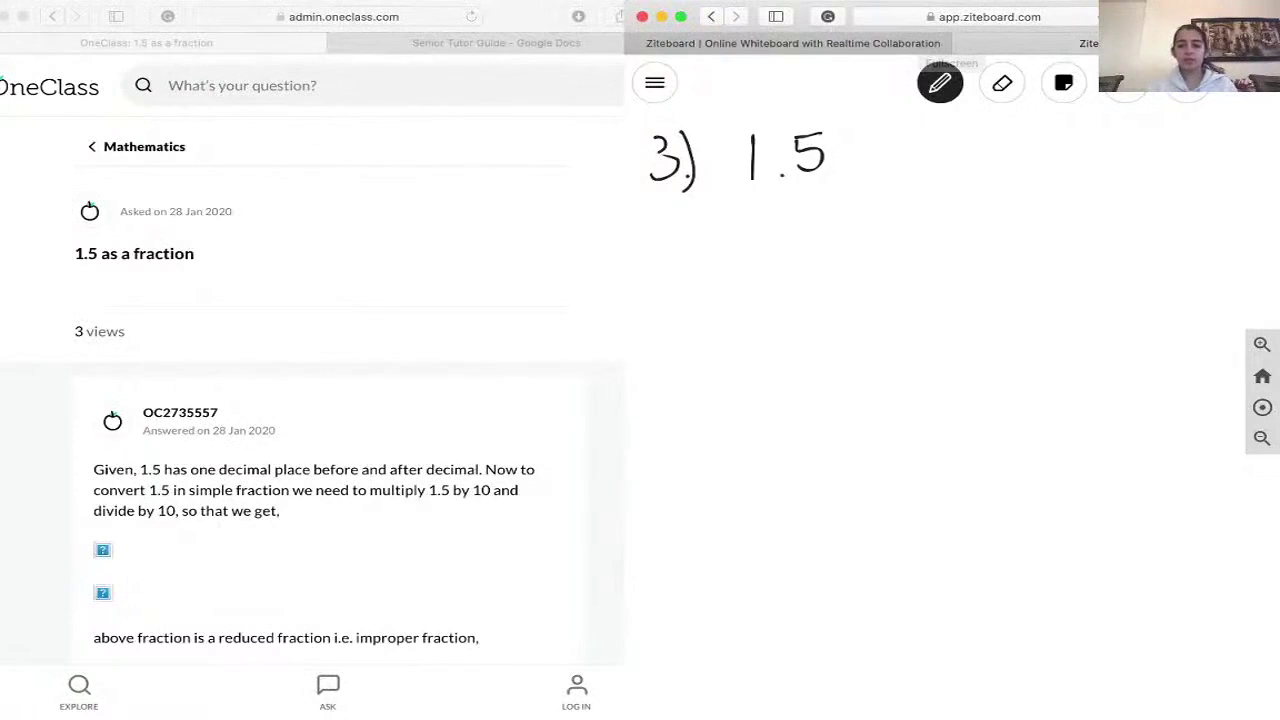
Step: Extend 1.5 into a fraction over 1, with both the numerator and the denominator multiplied by 10
{"action": "mouse_move", "coordinate": [858, 140]}
{"action": "left_mouse_down"}
{"action": "mouse_move", "coordinate": [916, 170]}
{"action": "mouse_move", "coordinate": [890, 155]}
{"action": "mouse_move", "coordinate": [872, 172]}
{"action": "left_mouse_up"}
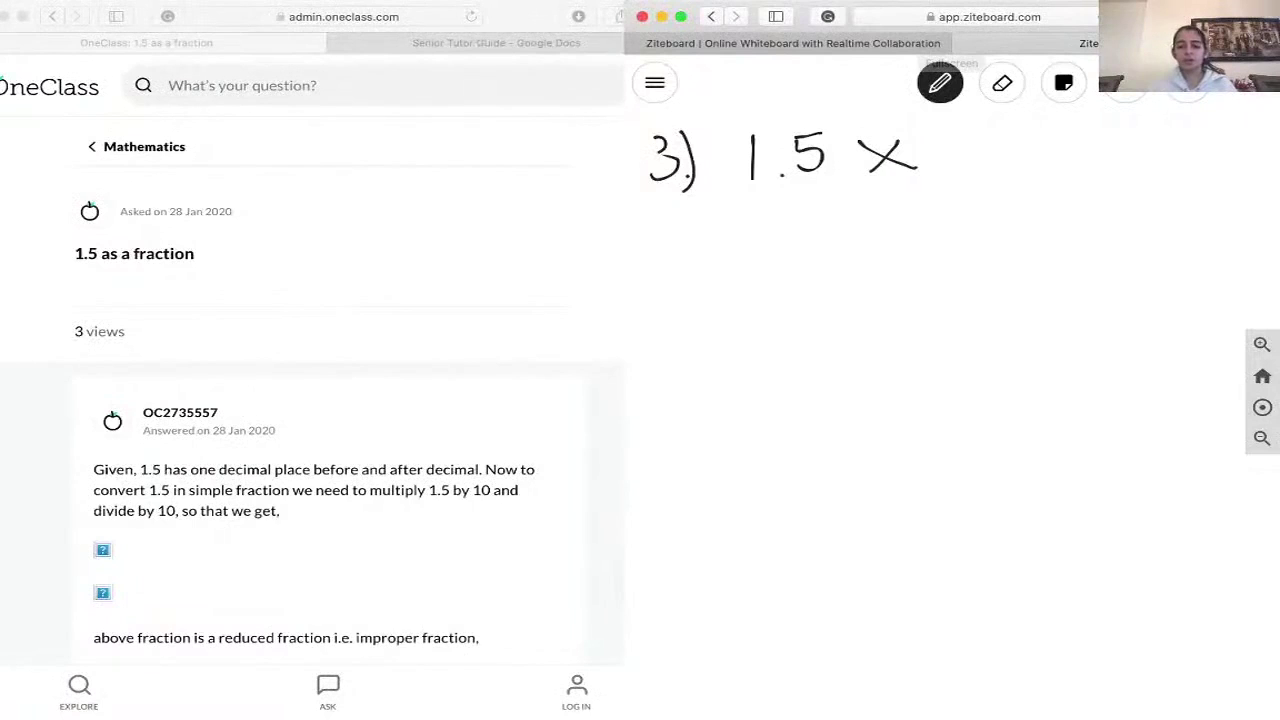
{"action": "mouse_move", "coordinate": [972, 136]}
{"action": "left_mouse_down"}
{"action": "mouse_move", "coordinate": [972, 174]}
{"action": "mouse_move", "coordinate": [1025, 146]}
{"action": "mouse_move", "coordinate": [1000, 137]}
{"action": "left_mouse_up"}
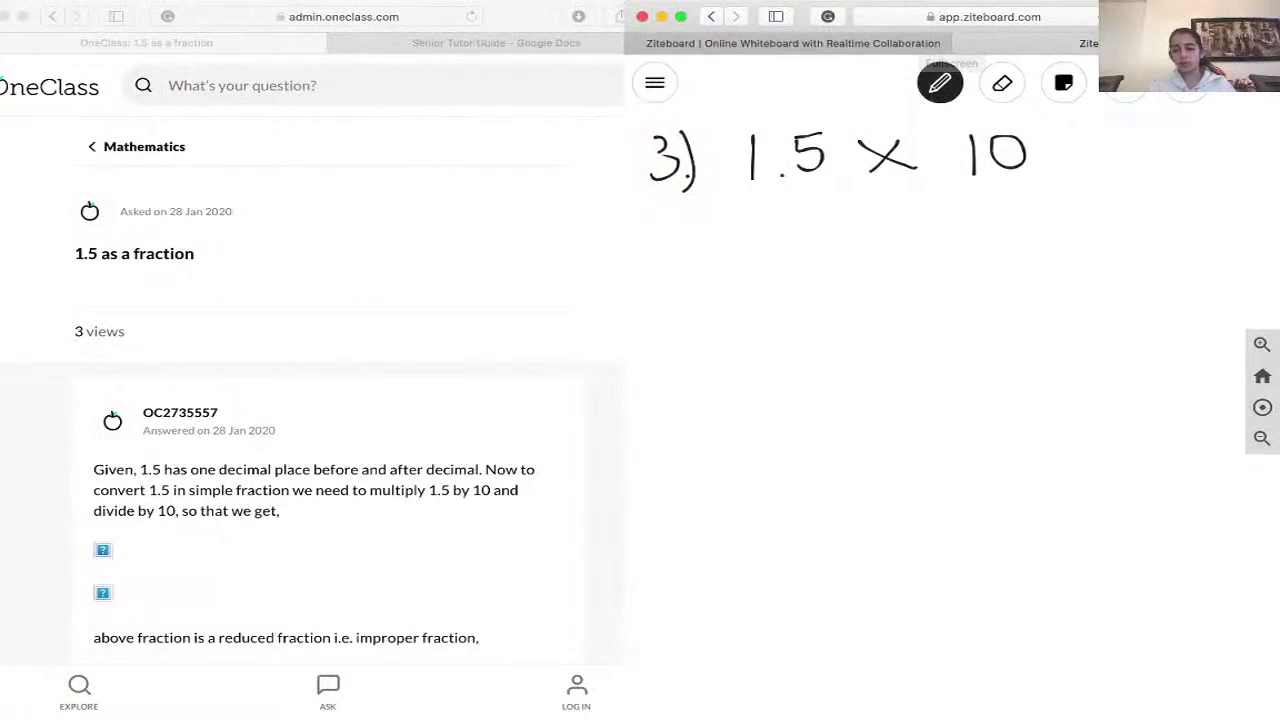
{"action": "mouse_move", "coordinate": [751, 194]}
{"action": "left_mouse_down"}
{"action": "mouse_move", "coordinate": [828, 187]}
{"action": "mouse_move", "coordinate": [798, 244]}
{"action": "left_mouse_up"}
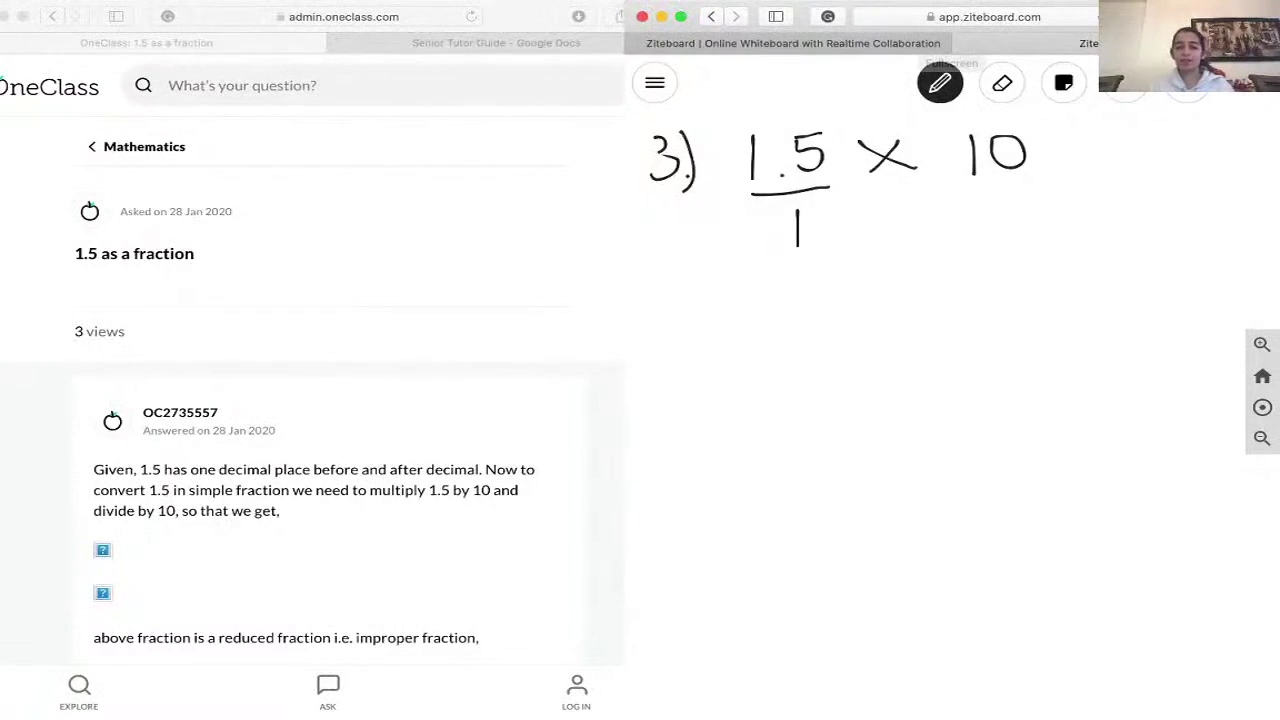
{"action": "mouse_move", "coordinate": [848, 220]}
{"action": "left_mouse_down"}
{"action": "mouse_move", "coordinate": [890, 248]}
{"action": "mouse_move", "coordinate": [850, 254]}
{"action": "left_mouse_up"}
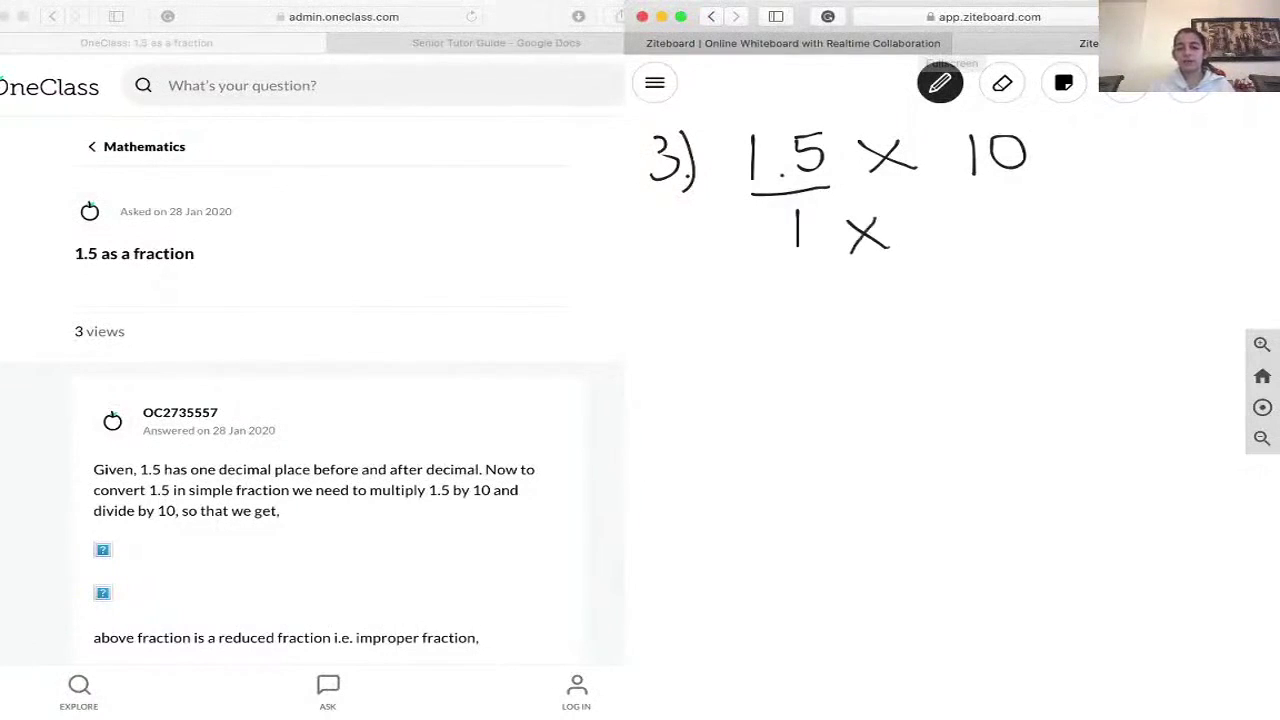
{"action": "mouse_move", "coordinate": [917, 221]}
{"action": "left_mouse_down"}
{"action": "mouse_move", "coordinate": [921, 258]}
{"action": "mouse_move", "coordinate": [970, 226]}
{"action": "mouse_move", "coordinate": [941, 219]}
{"action": "left_mouse_up"}
Step: Write "= 15/10" as a stacked fraction on the line below the multiplication
{"action": "mouse_move", "coordinate": [712, 304]}
{"action": "left_mouse_down"}
{"action": "mouse_move", "coordinate": [750, 303]}
{"action": "mouse_move", "coordinate": [772, 325]}
{"action": "left_mouse_up"}
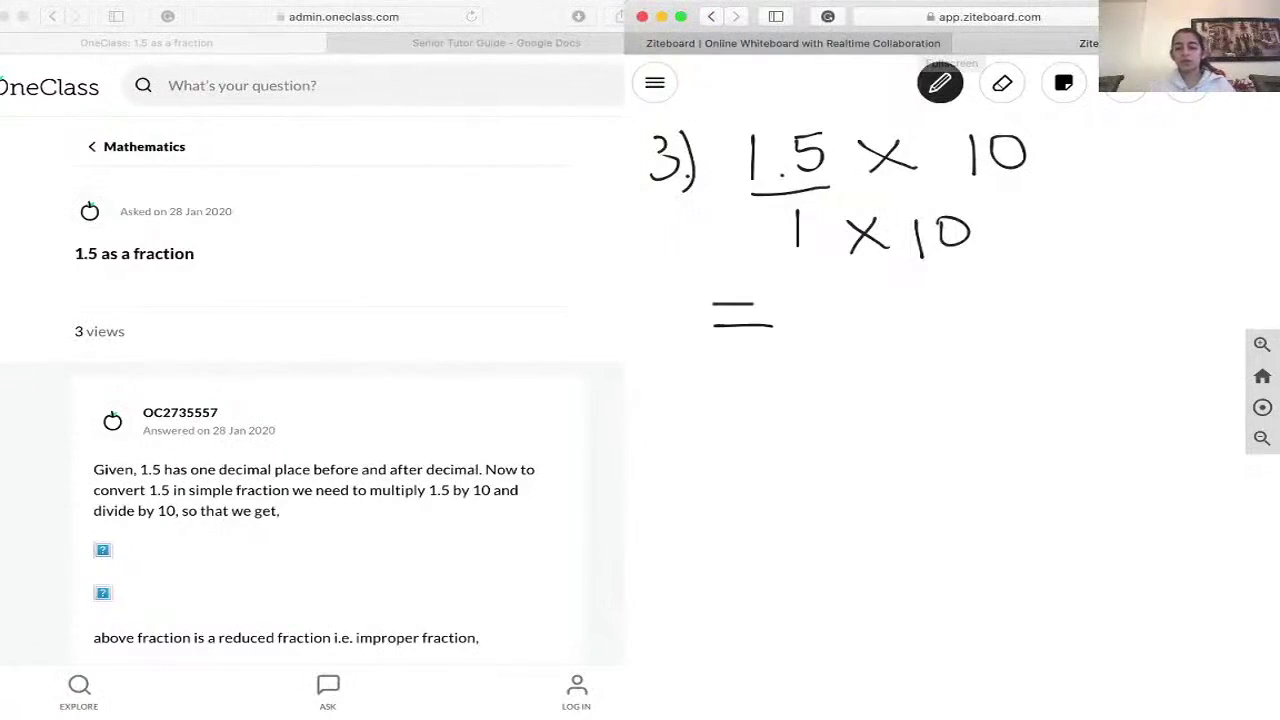
{"action": "mouse_move", "coordinate": [823, 294]}
{"action": "left_mouse_down"}
{"action": "mouse_move", "coordinate": [823, 336]}
{"action": "mouse_move", "coordinate": [878, 283]}
{"action": "left_mouse_up"}
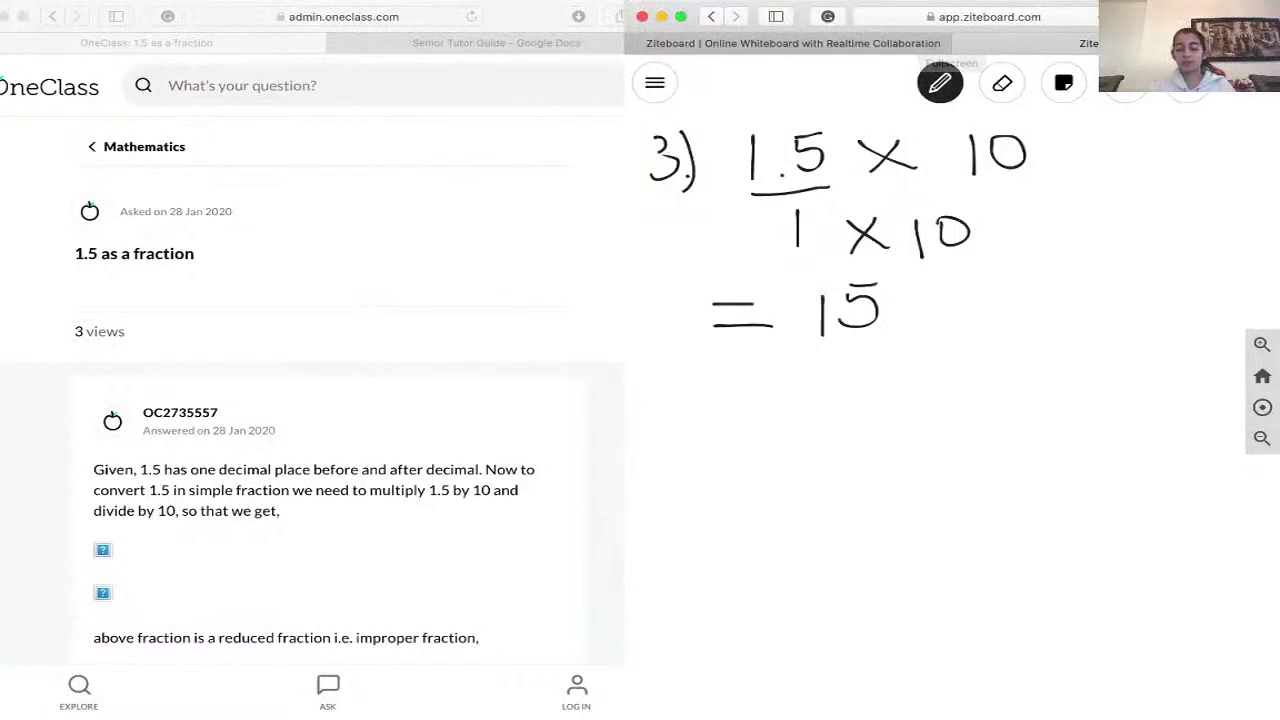
{"action": "left_click_drag", "start_coordinate": [805, 352], "coordinate": [924, 347]}
{"action": "mouse_move", "coordinate": [835, 374]}
{"action": "left_mouse_down"}
{"action": "mouse_move", "coordinate": [834, 416]}
{"action": "mouse_move", "coordinate": [884, 405]}
{"action": "mouse_move", "coordinate": [883, 382]}
{"action": "mouse_move", "coordinate": [870, 384]}
{"action": "left_mouse_up"}
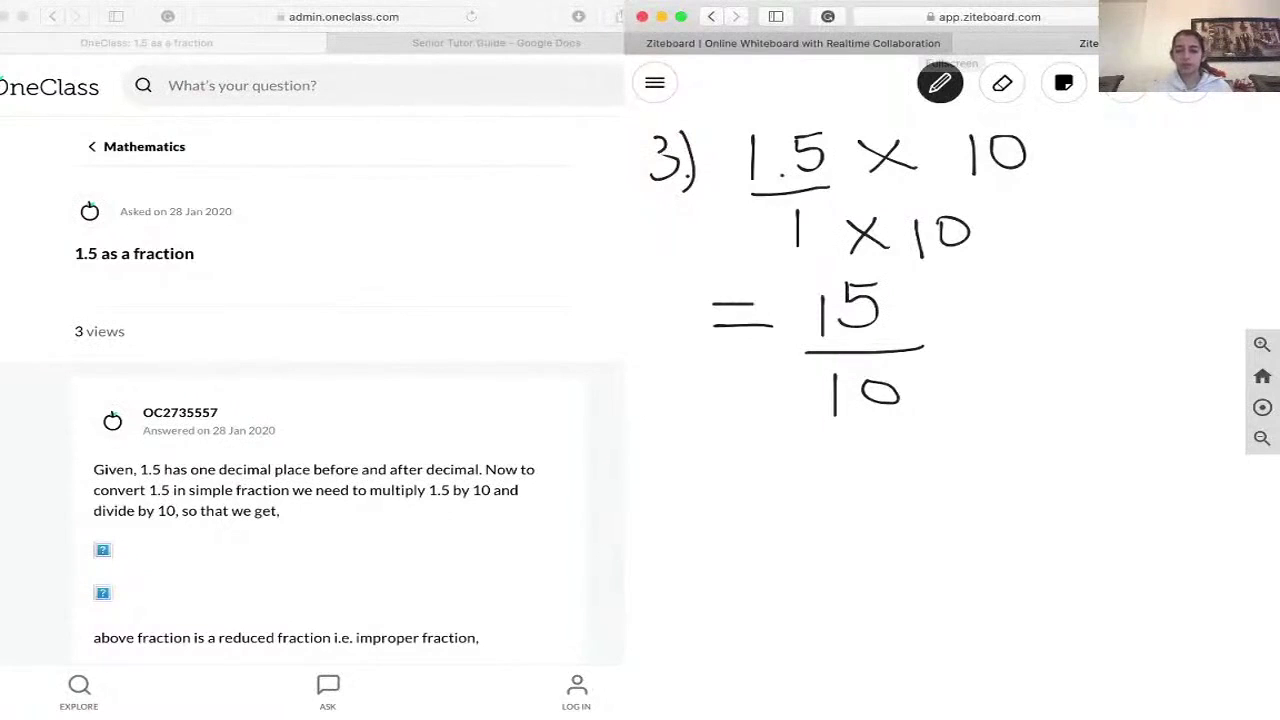
Step: Cross out 15 and 10 in red and write a red 5 beside each number
{"action": "left_click", "coordinate": [940, 83]}
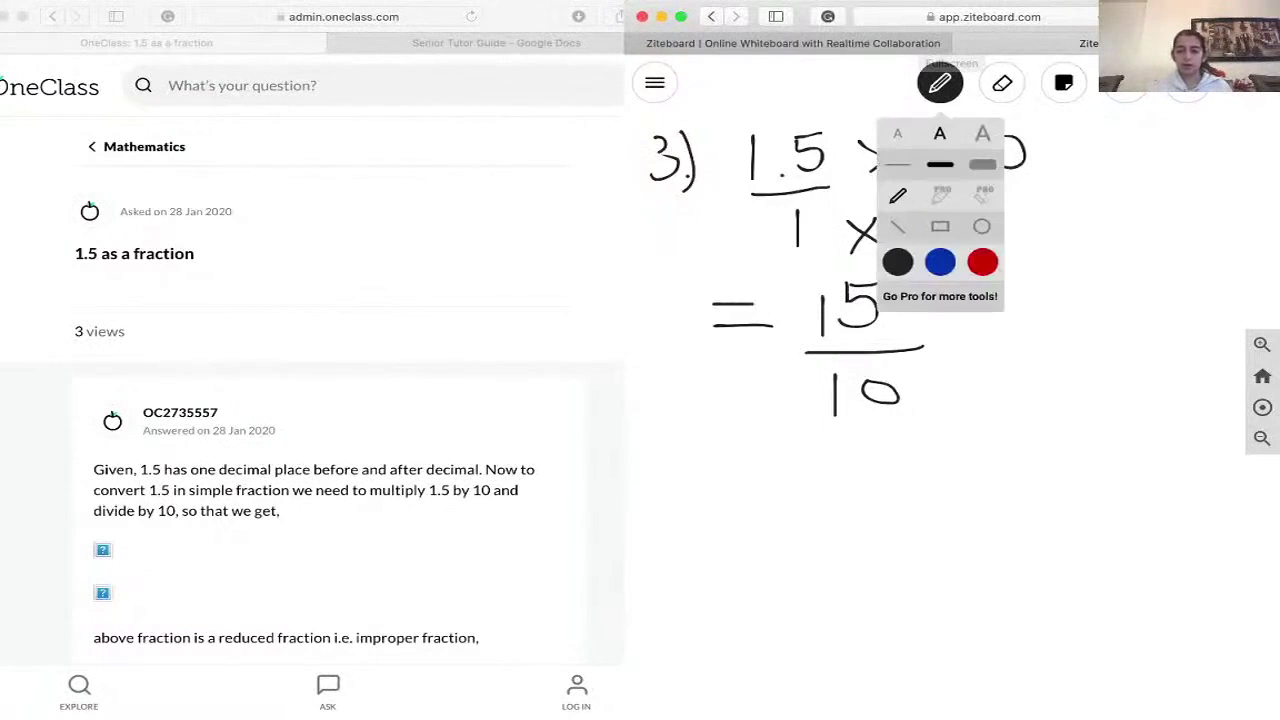
{"action": "left_click", "coordinate": [982, 262]}
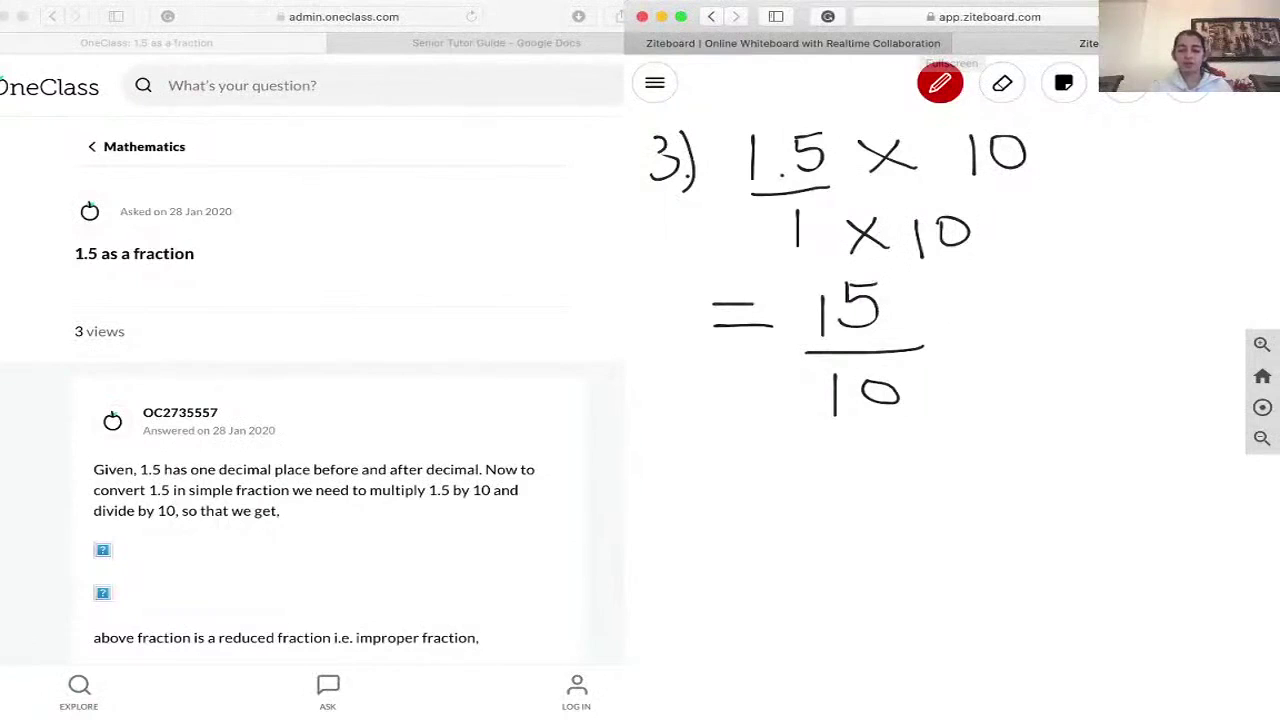
{"action": "mouse_move", "coordinate": [790, 342]}
{"action": "left_mouse_down"}
{"action": "mouse_move", "coordinate": [887, 279]}
{"action": "mouse_move", "coordinate": [936, 318]}
{"action": "mouse_move", "coordinate": [950, 290]}
{"action": "left_mouse_up"}
{"action": "mouse_move", "coordinate": [836, 424]}
{"action": "left_mouse_down"}
{"action": "mouse_move", "coordinate": [896, 378]}
{"action": "mouse_move", "coordinate": [956, 405]}
{"action": "mouse_move", "coordinate": [955, 378]}
{"action": "left_mouse_up"}
Step: Write the simplified result "= 3/2" in black as a stacked fraction below the crossed-out fraction
{"action": "left_click", "coordinate": [940, 83]}
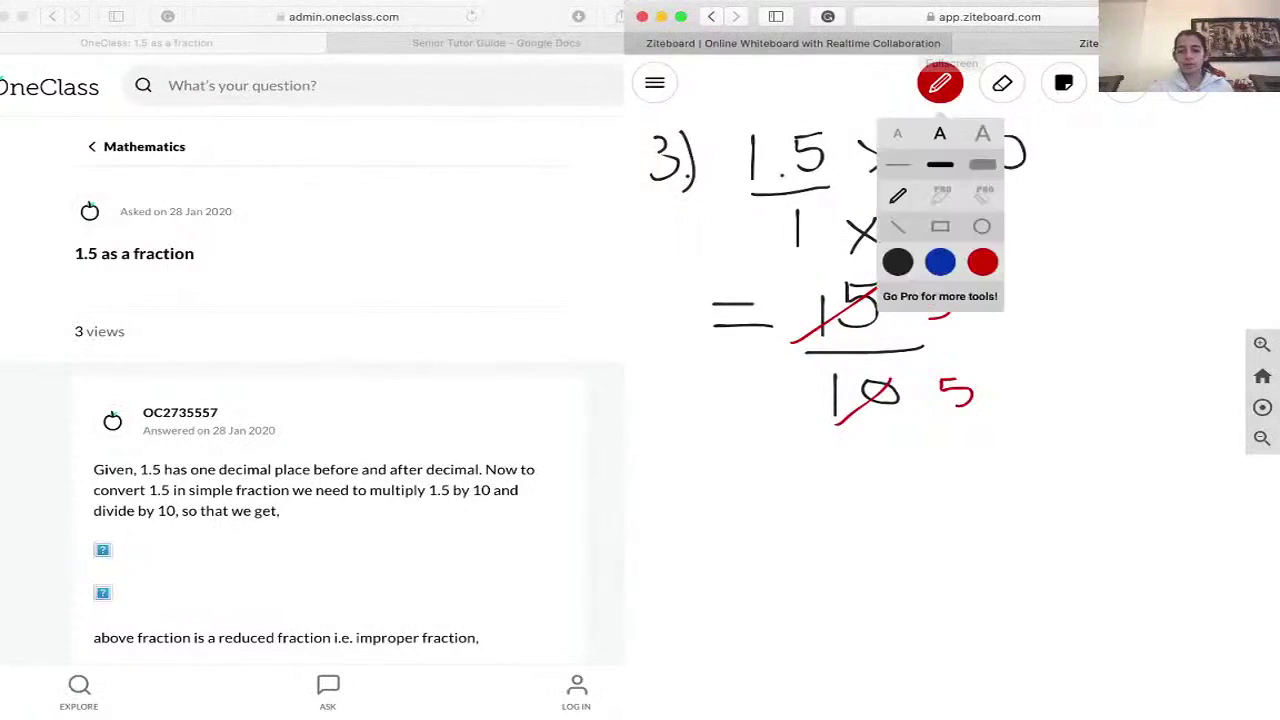
{"action": "left_click", "coordinate": [898, 262]}
{"action": "mouse_move", "coordinate": [712, 498]}
{"action": "left_mouse_down"}
{"action": "mouse_move", "coordinate": [754, 498]}
{"action": "mouse_move", "coordinate": [738, 522]}
{"action": "mouse_move", "coordinate": [776, 522]}
{"action": "left_mouse_up"}
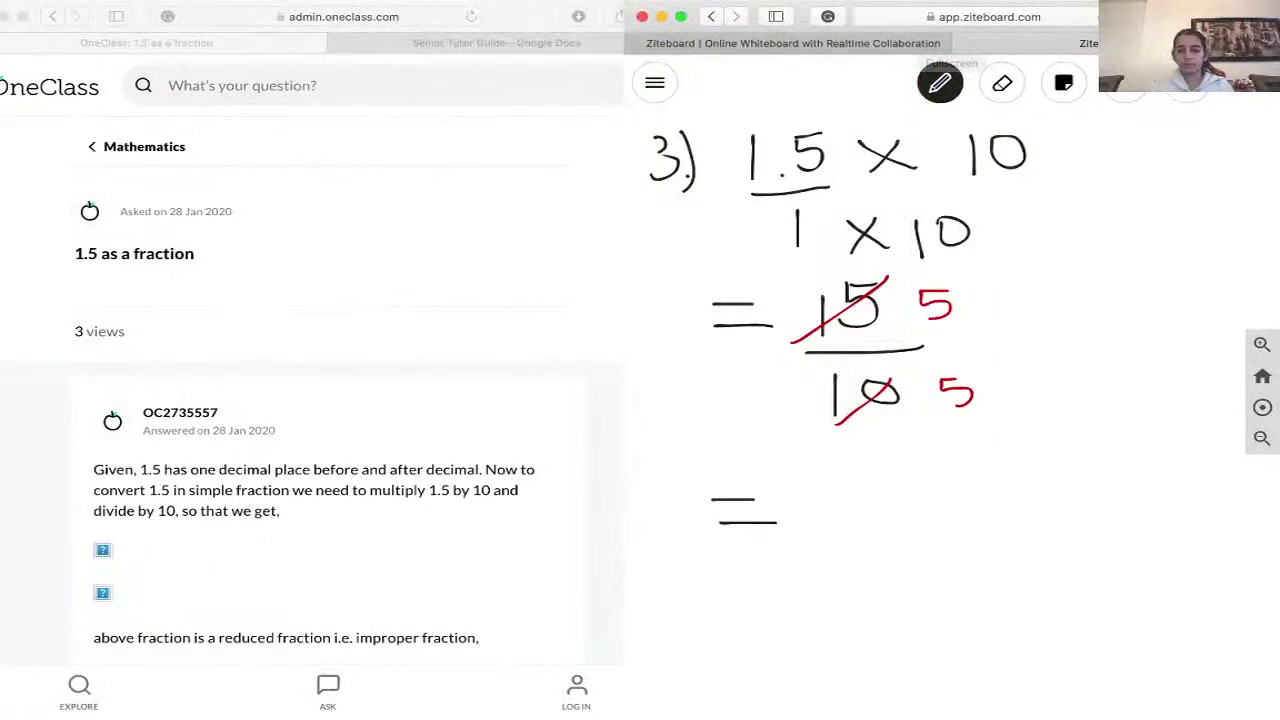
{"action": "left_click", "coordinate": [1126, 88]}
{"action": "scroll", "coordinate": [1048, 350], "scroll_direction": "down", "scroll_amount": 3}
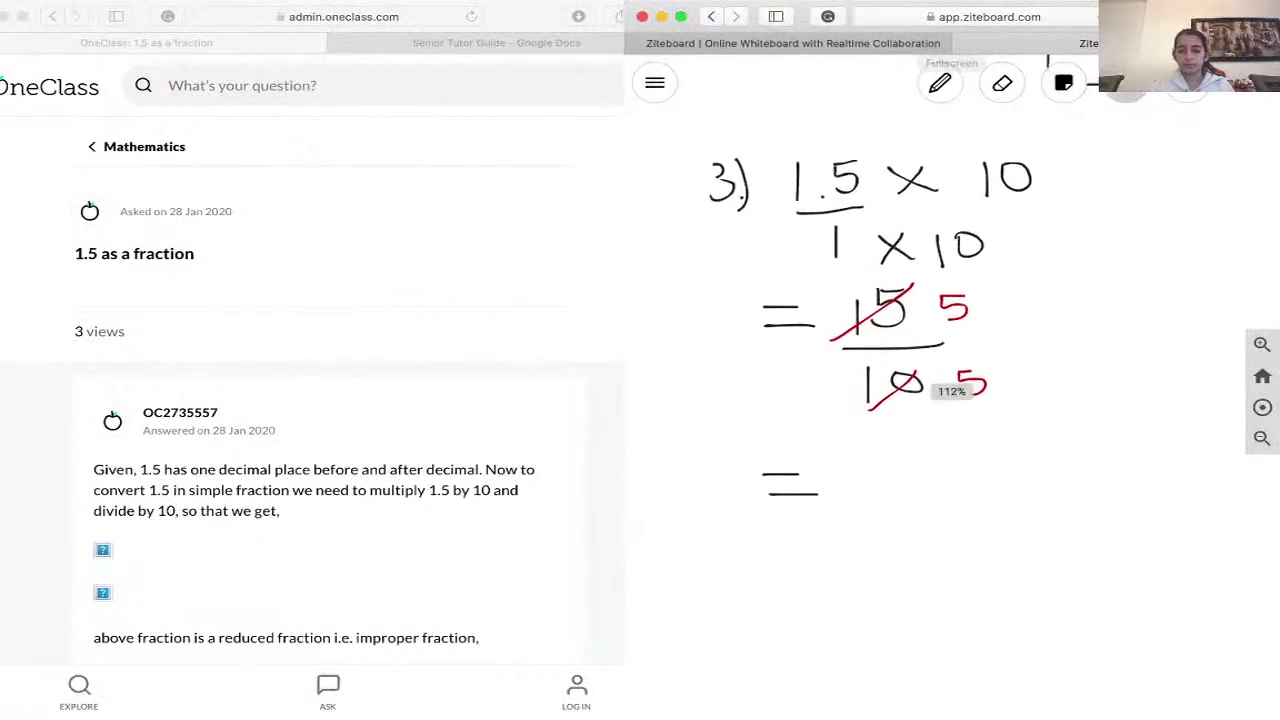
{"action": "scroll", "coordinate": [1048, 350], "scroll_direction": "up", "scroll_amount": 2}
{"action": "left_click_drag", "start_coordinate": [1000, 420], "coordinate": [997, 299]}
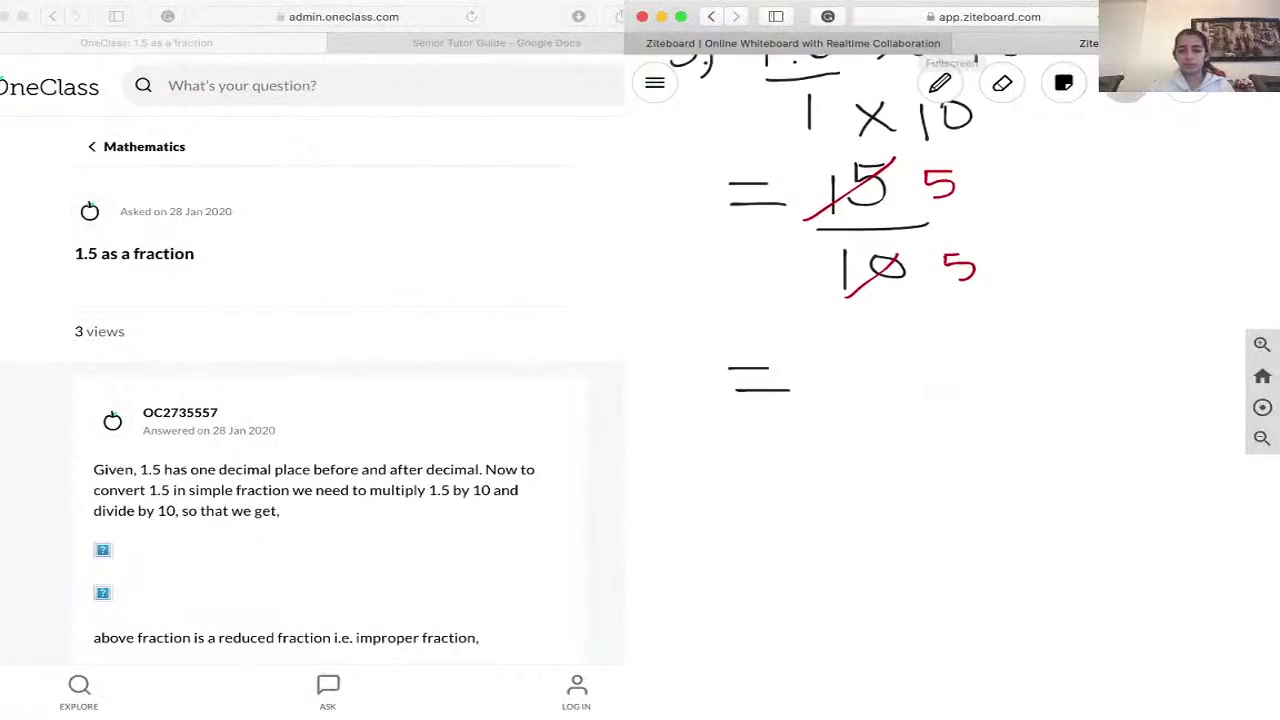
{"action": "left_click", "coordinate": [940, 83]}
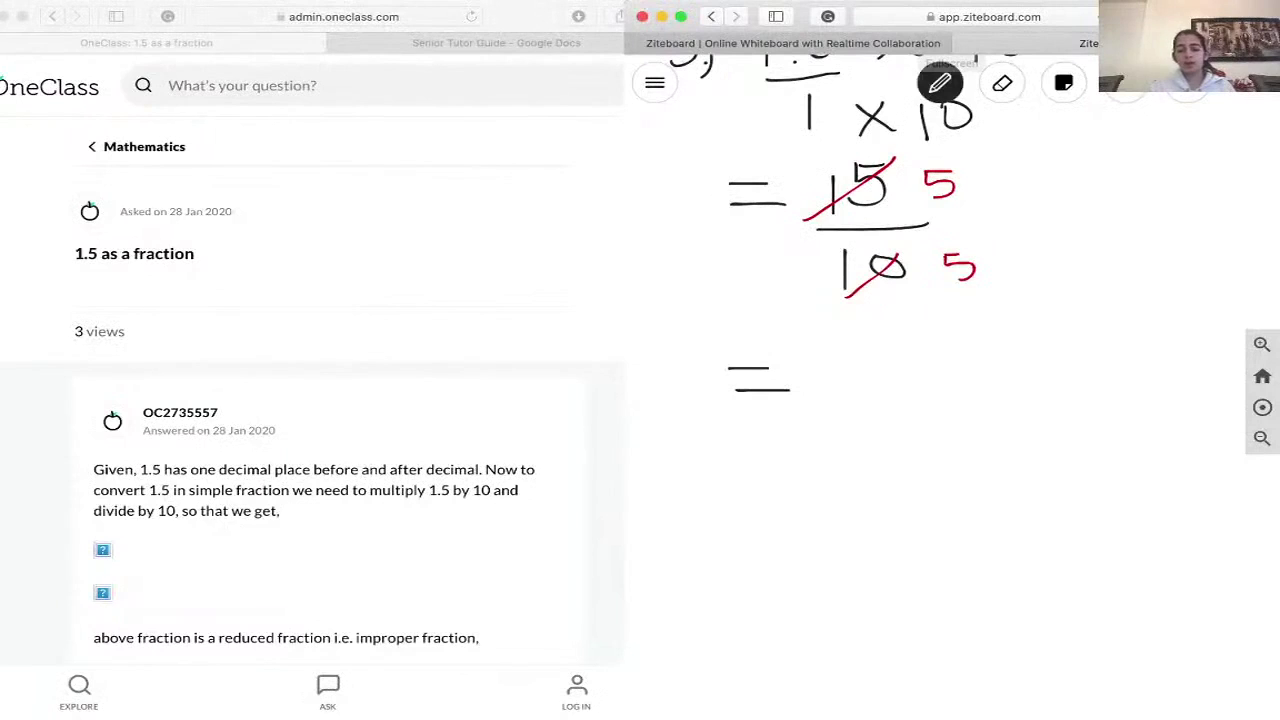
{"action": "mouse_move", "coordinate": [852, 350]}
{"action": "left_mouse_down"}
{"action": "mouse_move", "coordinate": [865, 370]}
{"action": "mouse_move", "coordinate": [856, 391]}
{"action": "mouse_move", "coordinate": [898, 410]}
{"action": "mouse_move", "coordinate": [936, 407]}
{"action": "left_mouse_up"}
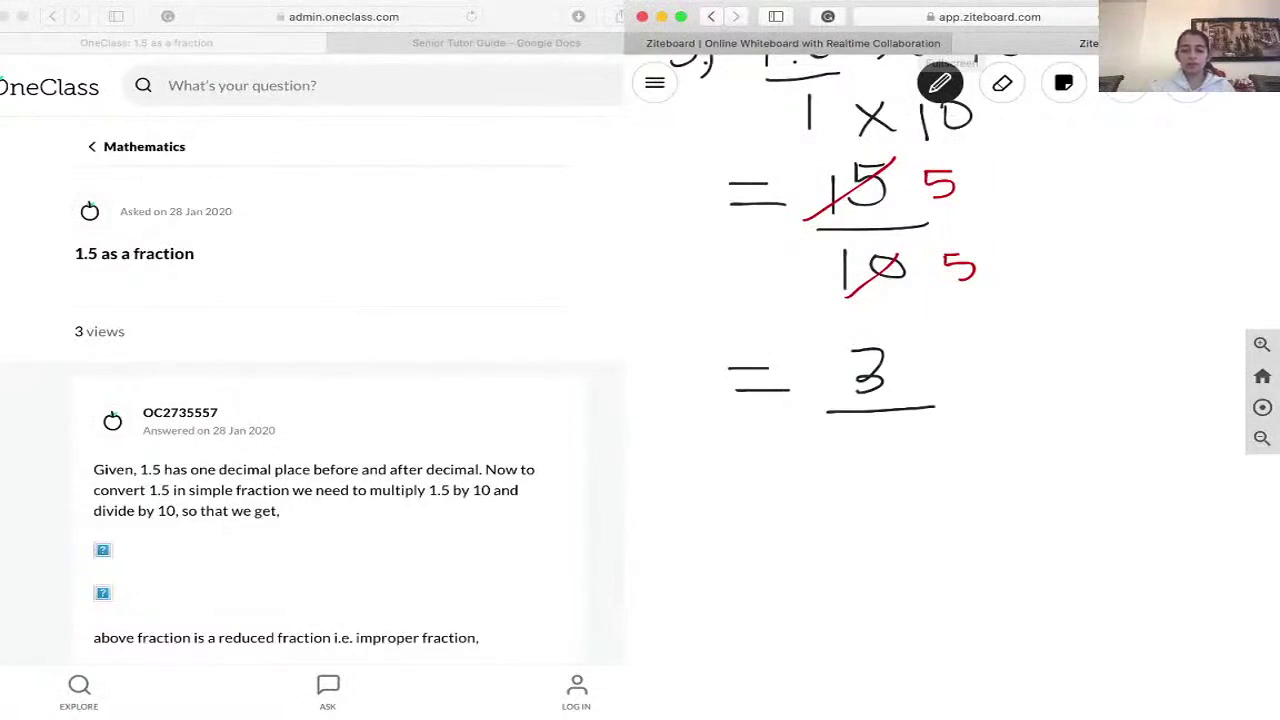
{"action": "mouse_move", "coordinate": [867, 446]}
{"action": "left_mouse_down"}
{"action": "mouse_move", "coordinate": [894, 452]}
{"action": "mouse_move", "coordinate": [902, 477]}
{"action": "left_mouse_up"}
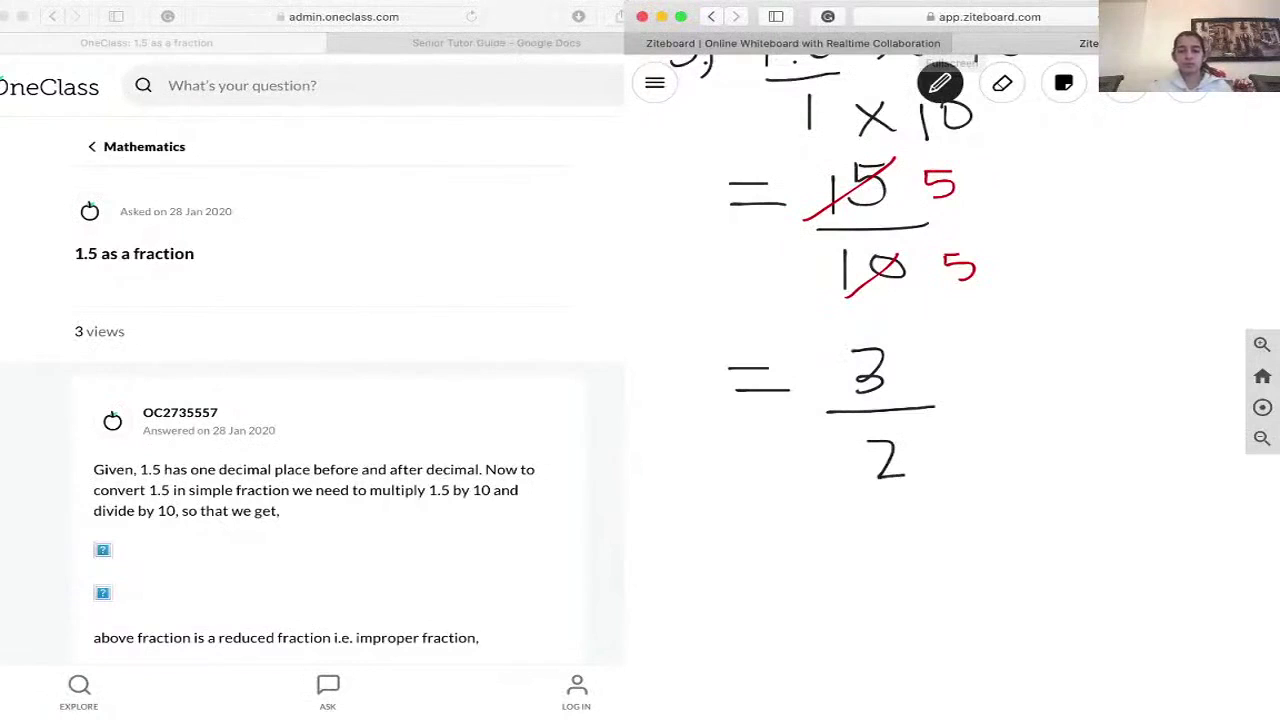
Step: Draw a red freehand box around the result "= 3/2"
{"action": "left_click", "coordinate": [940, 83]}
{"action": "left_click", "coordinate": [982, 262]}
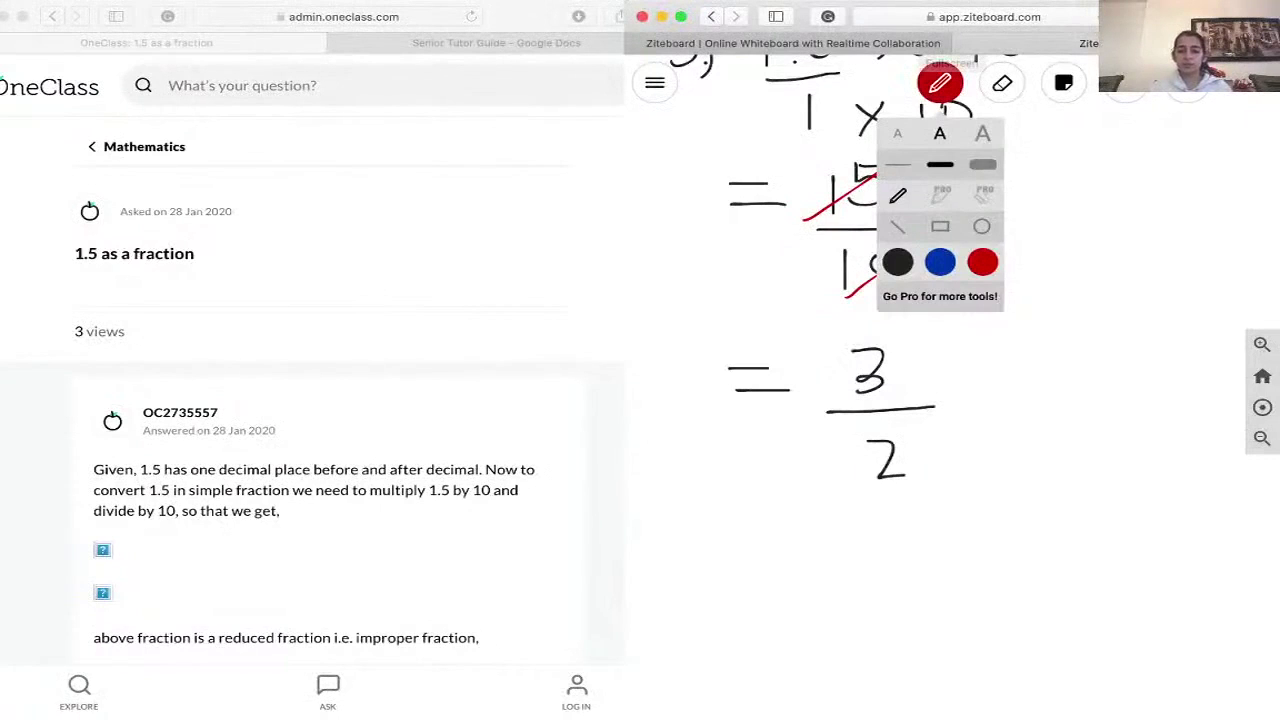
{"action": "key", "text": "Escape"}
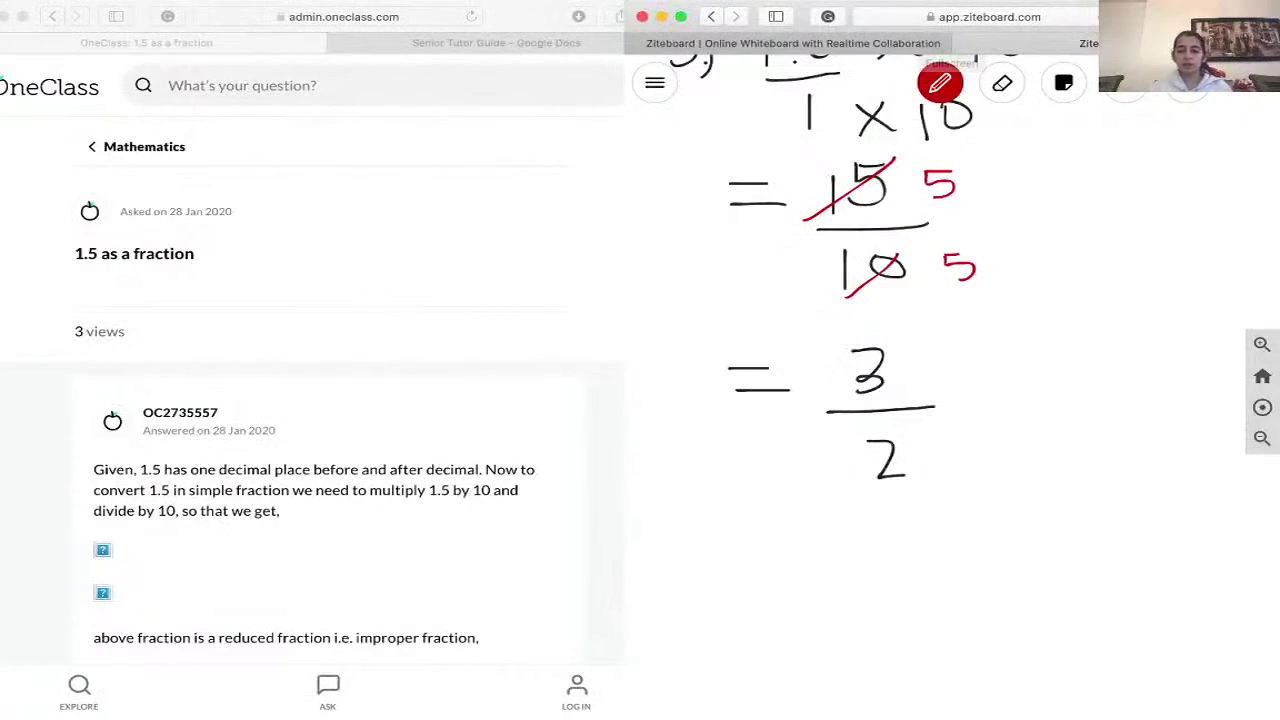
{"action": "scroll", "coordinate": [850, 400], "scroll_direction": "up", "scroll_amount": 3}
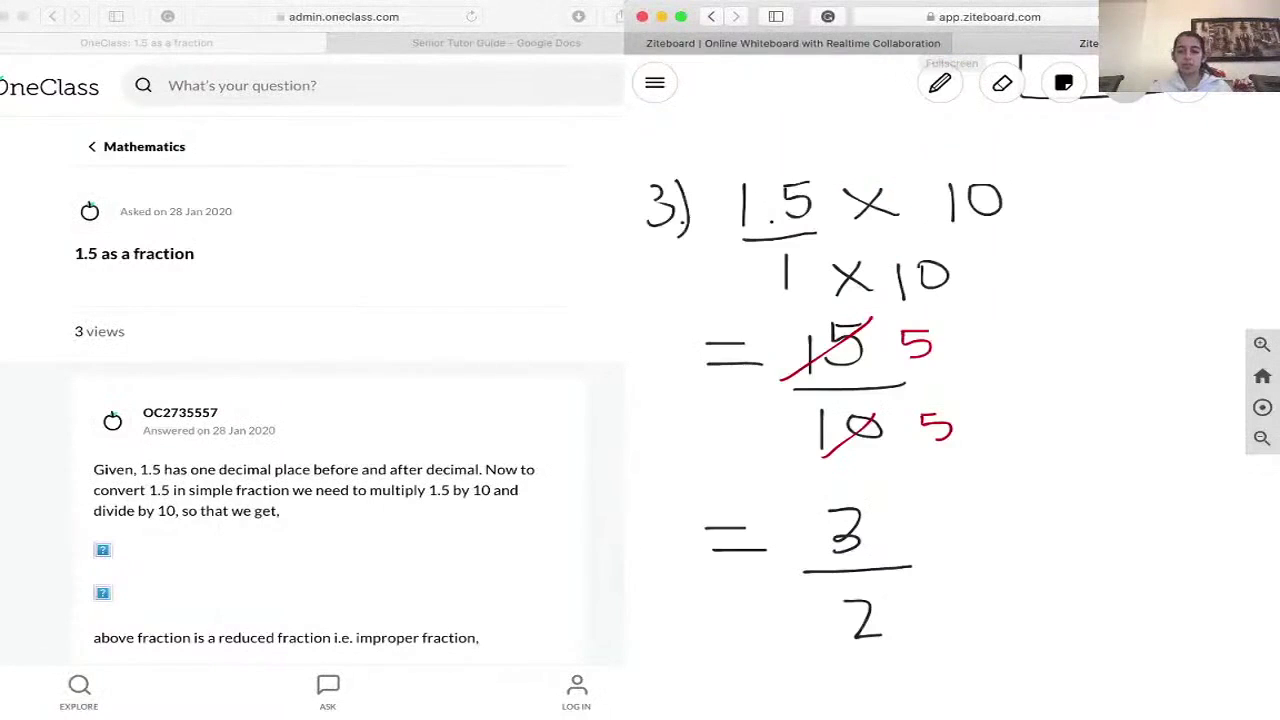
{"action": "scroll", "coordinate": [900, 400], "scroll_direction": "down", "scroll_amount": 5}
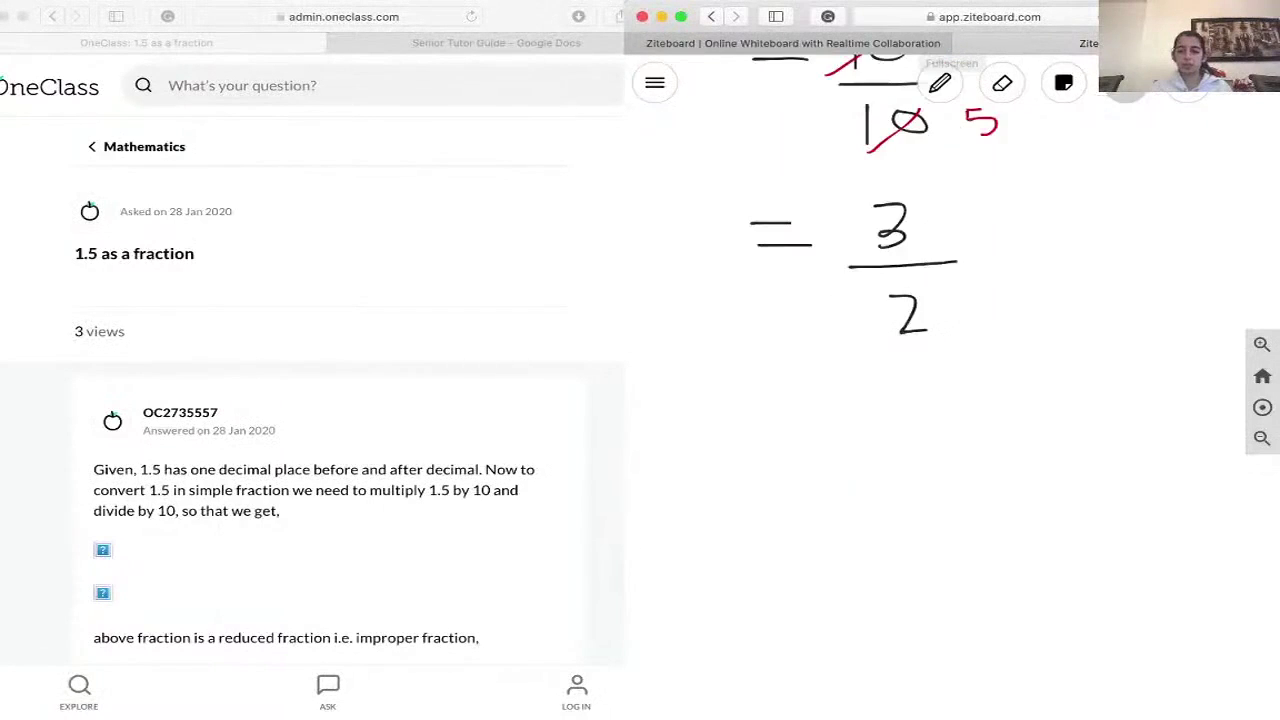
{"action": "mouse_move", "coordinate": [727, 194]}
{"action": "left_mouse_down"}
{"action": "mouse_move", "coordinate": [1016, 179]}
{"action": "mouse_move", "coordinate": [902, 375]}
{"action": "mouse_move", "coordinate": [740, 372]}
{"action": "mouse_move", "coordinate": [727, 205]}
{"action": "left_mouse_up"}
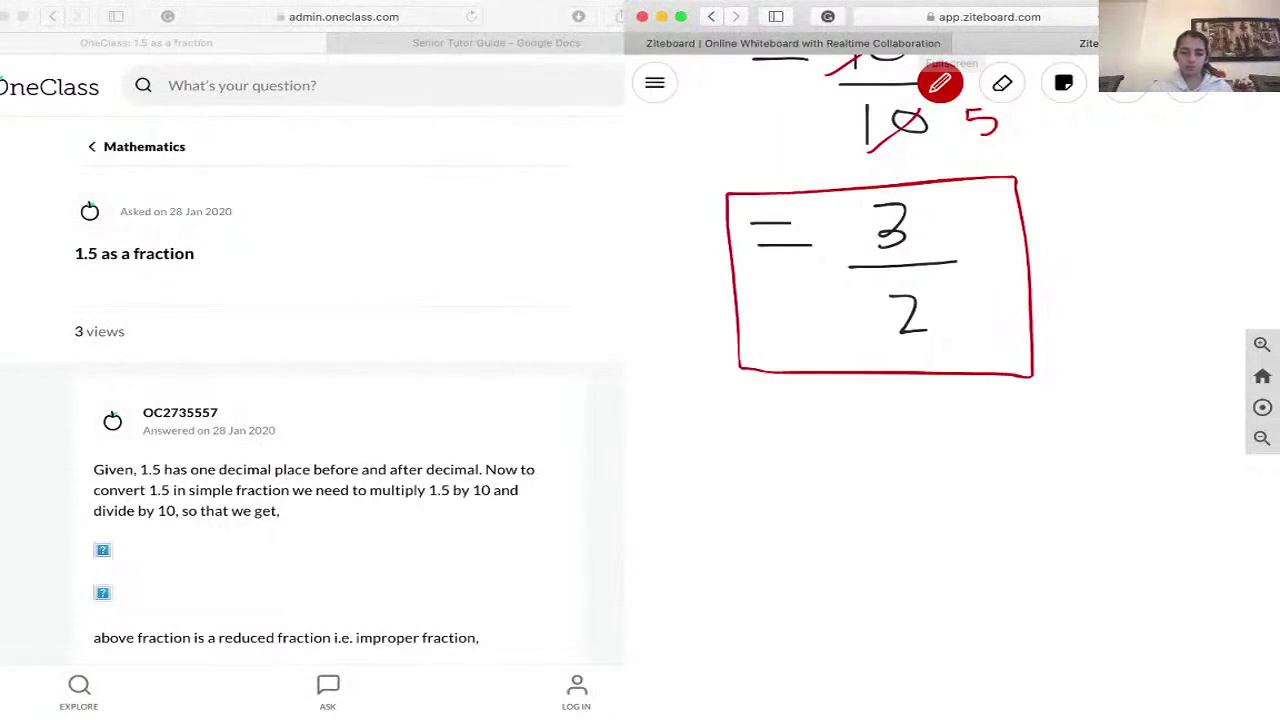
Step: Check the posted answer's mixed fraction part and write "= 1 1/2" in black below the red box
{"action": "scroll", "coordinate": [304, 400], "scroll_direction": "down", "scroll_amount": 5}
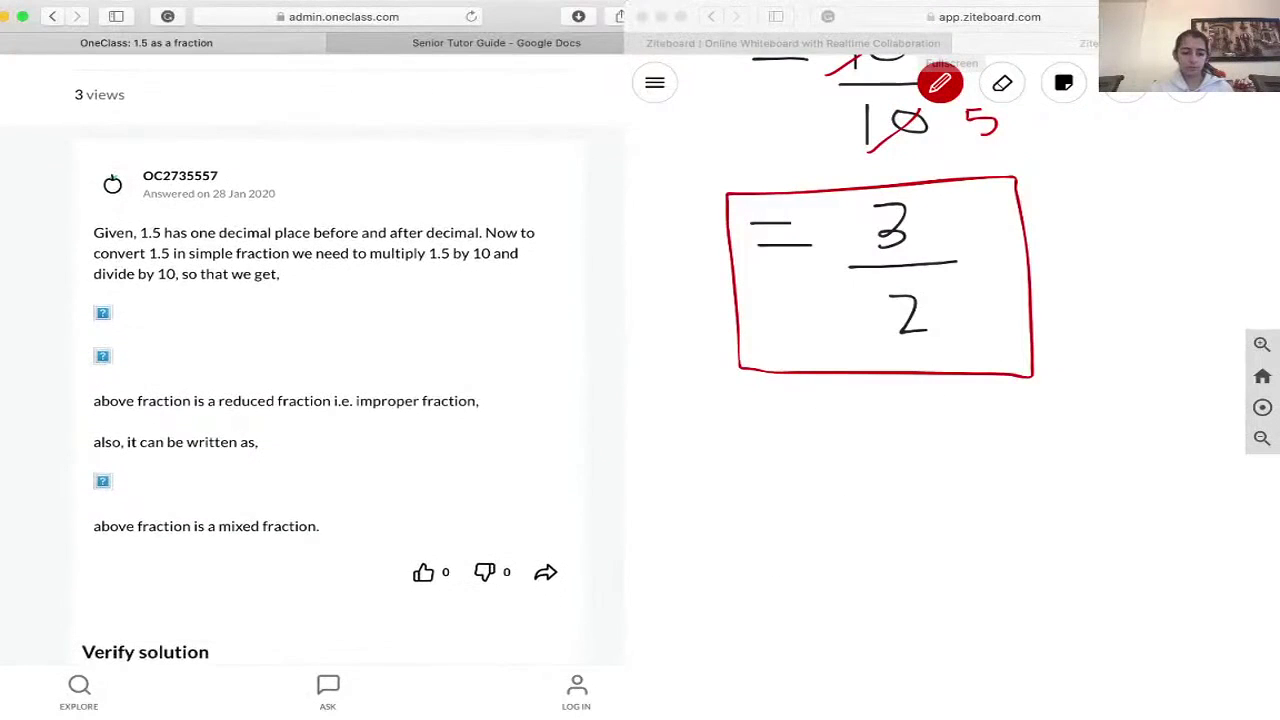
{"action": "scroll", "coordinate": [320, 400], "scroll_direction": "down", "scroll_amount": 2}
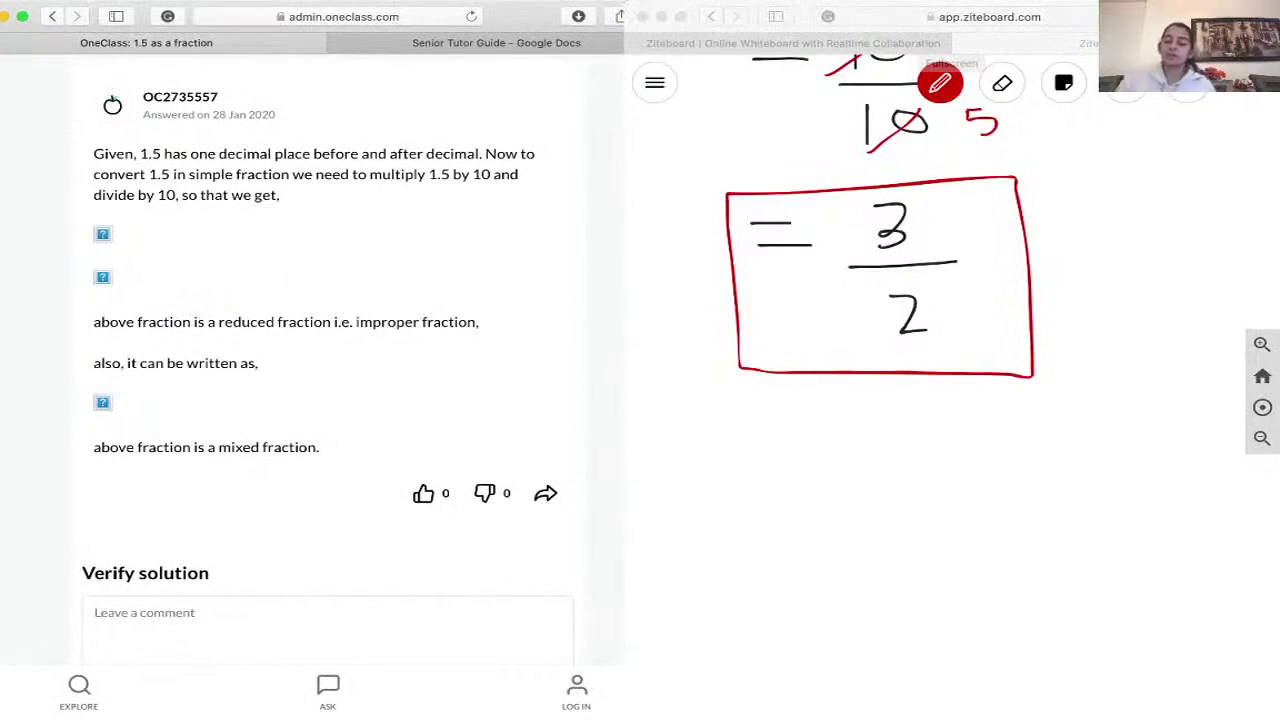
{"action": "left_click", "coordinate": [950, 430]}
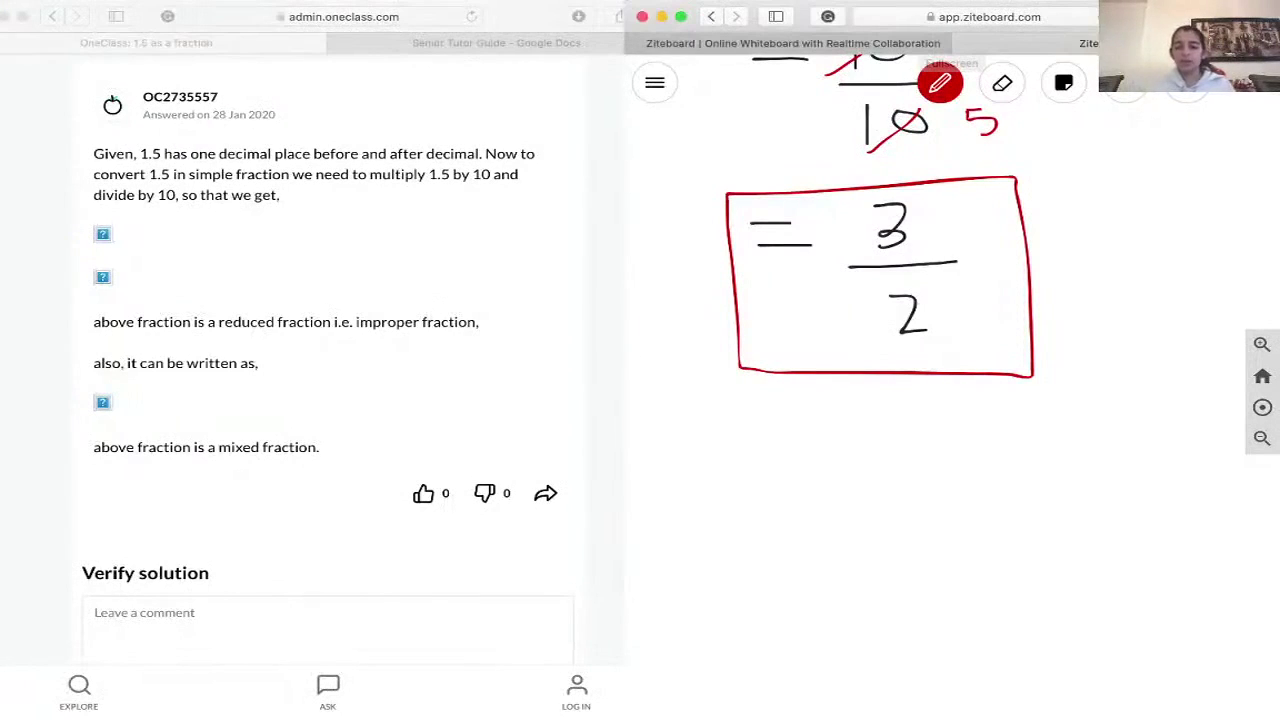
{"action": "left_click", "coordinate": [940, 83]}
{"action": "left_click", "coordinate": [897, 261]}
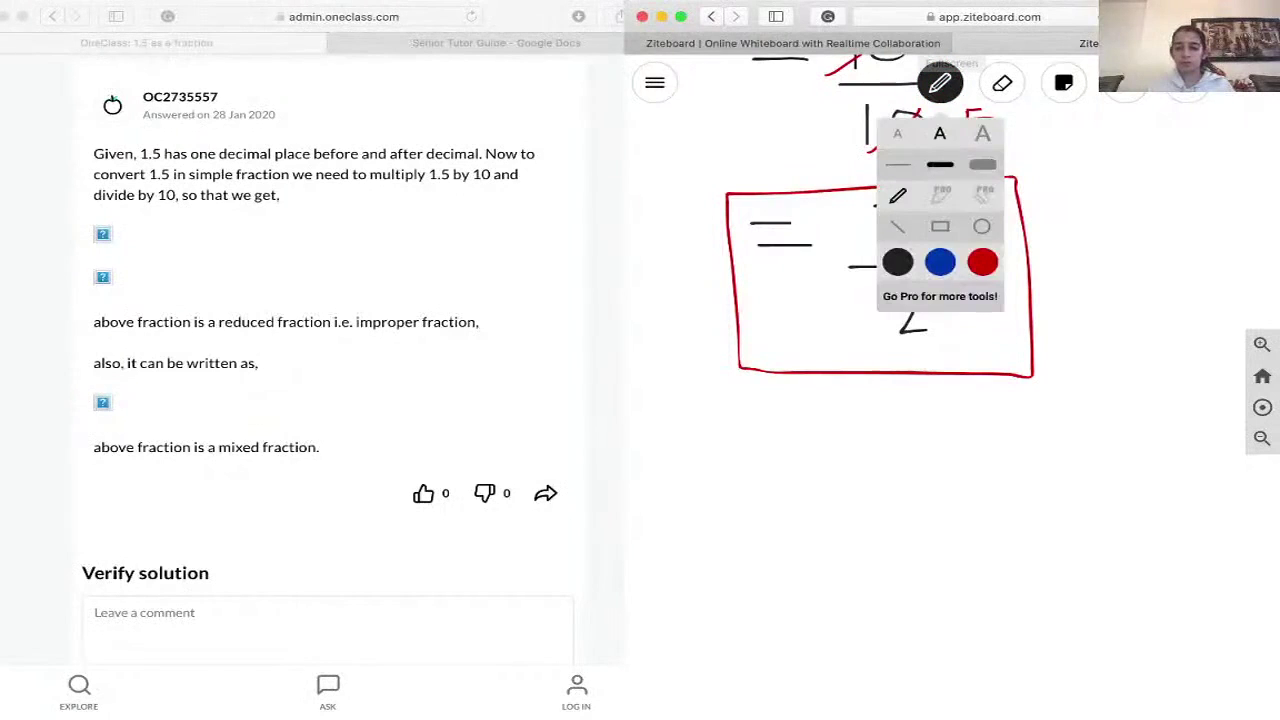
{"action": "left_click", "coordinate": [940, 83]}
{"action": "scroll", "coordinate": [880, 240], "scroll_direction": "down", "scroll_amount": 2}
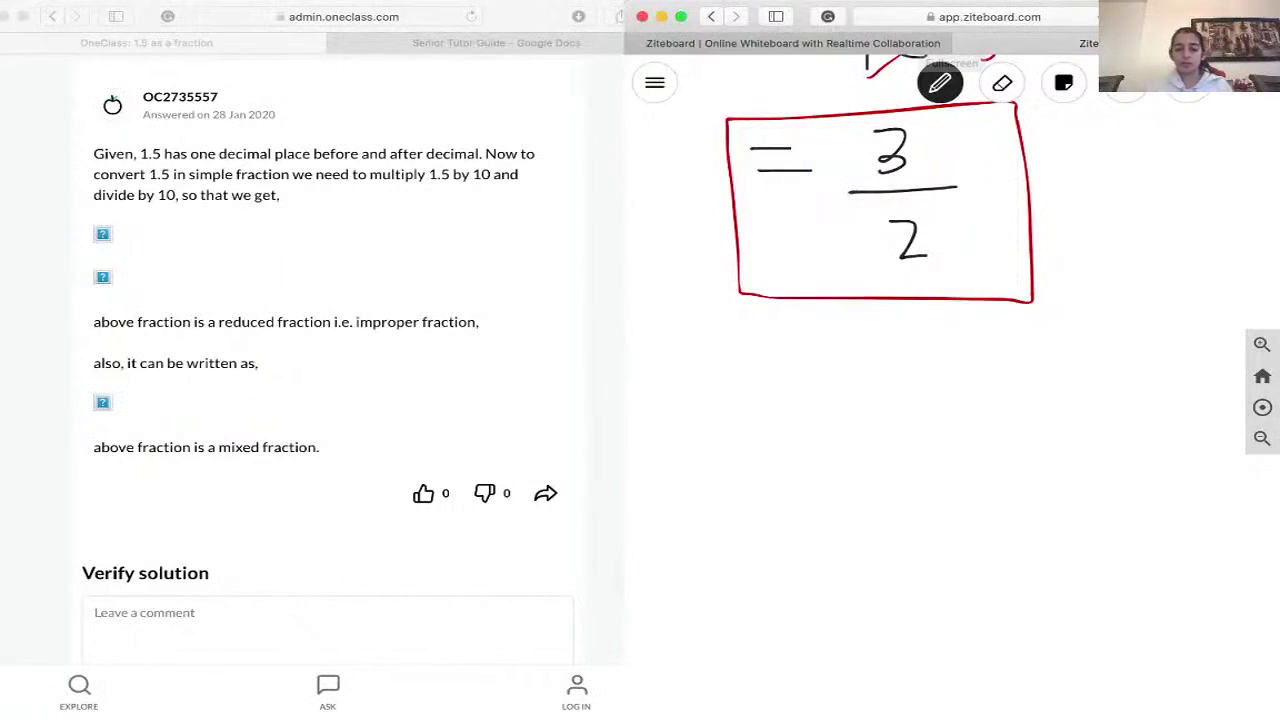
{"action": "left_click_drag", "start_coordinate": [791, 355], "coordinate": [791, 425]}
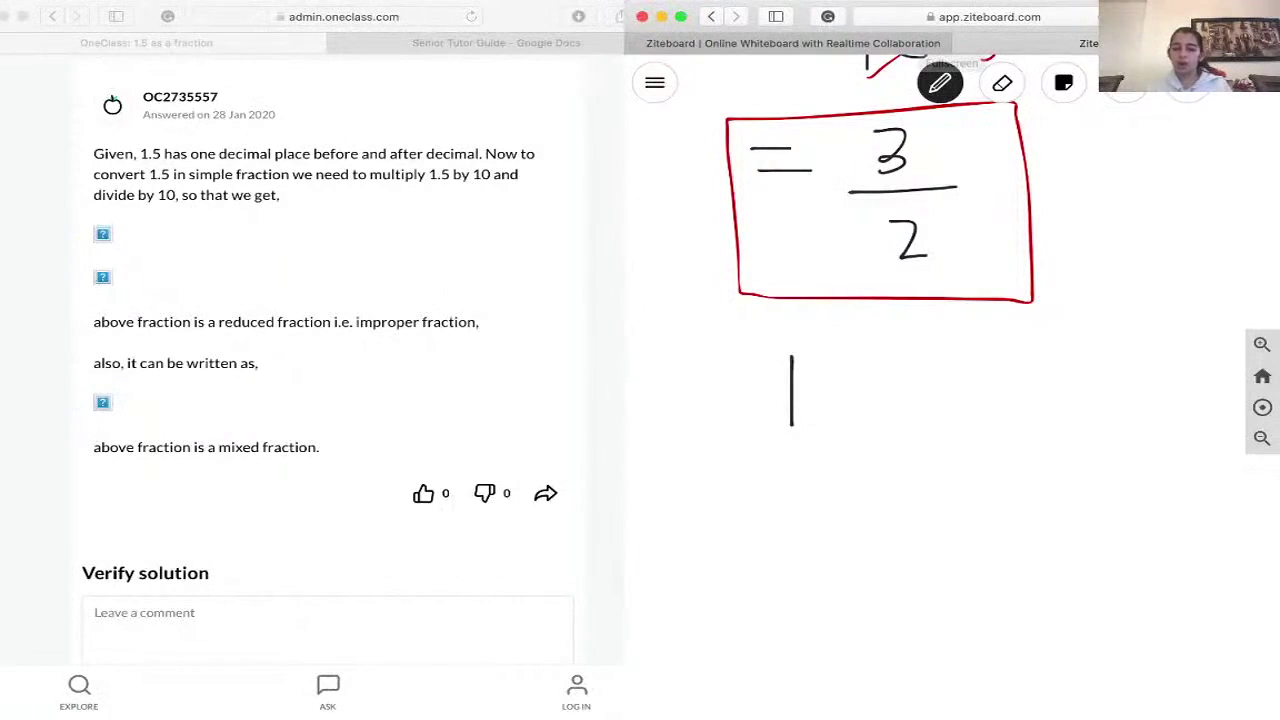
{"action": "mouse_move", "coordinate": [847, 349]}
{"action": "left_mouse_down"}
{"action": "mouse_move", "coordinate": [840, 381]}
{"action": "mouse_move", "coordinate": [876, 380]}
{"action": "mouse_move", "coordinate": [839, 422]}
{"action": "mouse_move", "coordinate": [866, 422]}
{"action": "left_mouse_up"}
{"action": "left_click_drag", "start_coordinate": [711, 381], "coordinate": [736, 381]}
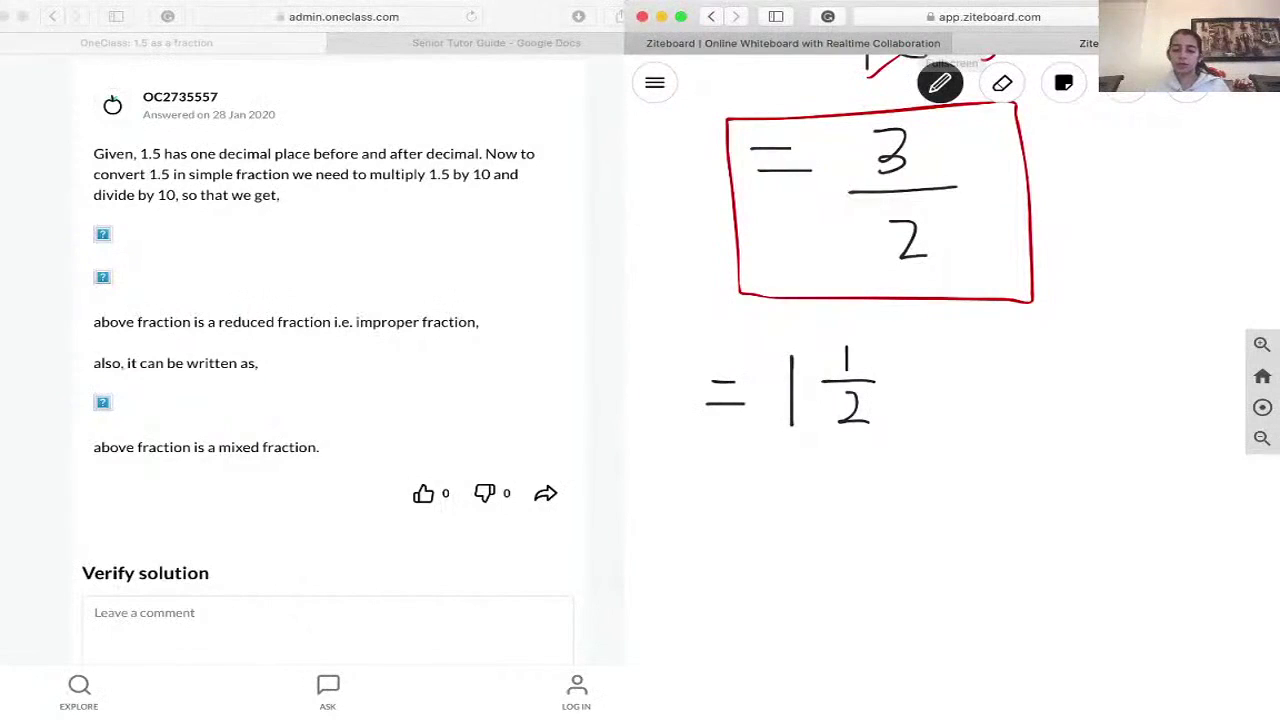
Step: Add a small × and a small + between the whole number 1 and the fraction 1/2
{"action": "left_click_drag", "start_coordinate": [812, 410], "coordinate": [825, 420]}
{"action": "left_click_drag", "start_coordinate": [826, 410], "coordinate": [811, 420]}
{"action": "left_click_drag", "start_coordinate": [813, 353], "coordinate": [813, 362]}
{"action": "left_click_drag", "start_coordinate": [805, 358], "coordinate": [823, 358]}
{"action": "key", "text": "super+z"}
{"action": "left_click_drag", "start_coordinate": [814, 352], "coordinate": [814, 364]}
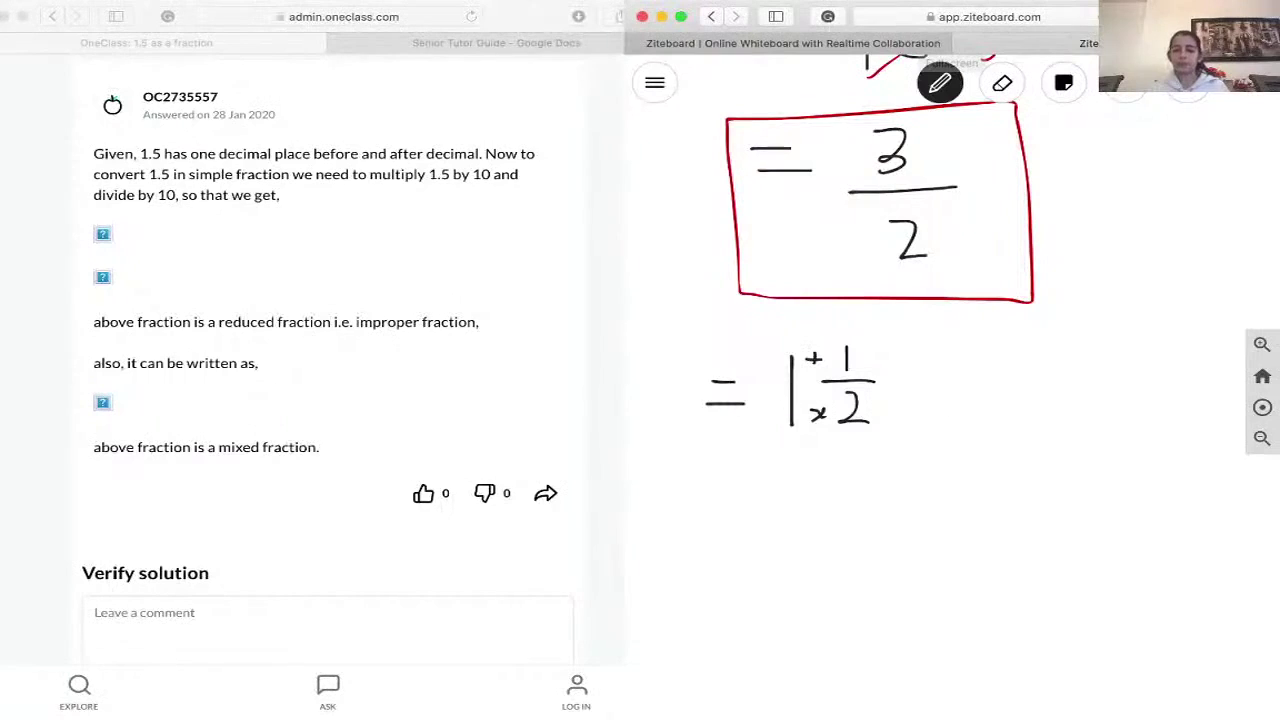
Step: Erase the small + and × marks between the whole number 1 and the fraction 1/2
{"action": "left_click", "coordinate": [1002, 83]}
{"action": "left_click", "coordinate": [814, 358]}
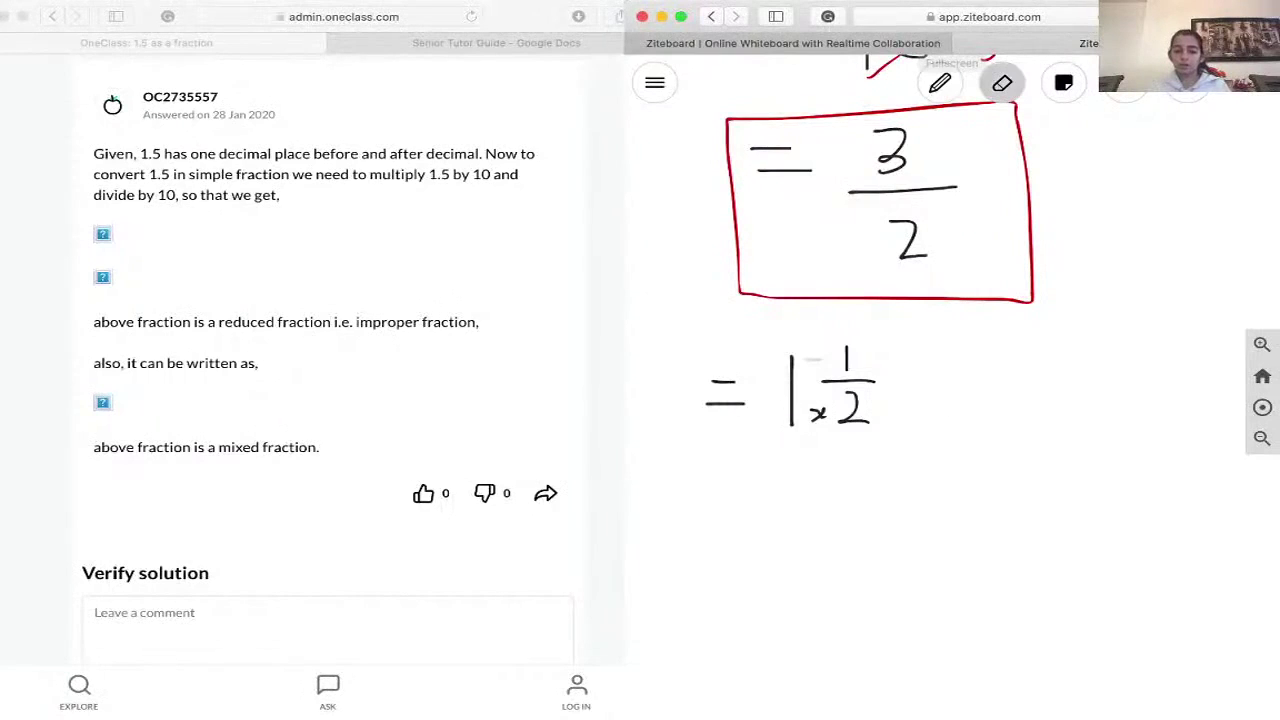
{"action": "left_click", "coordinate": [819, 414]}
{"action": "left_click", "coordinate": [814, 360]}
{"action": "left_click", "coordinate": [940, 83]}
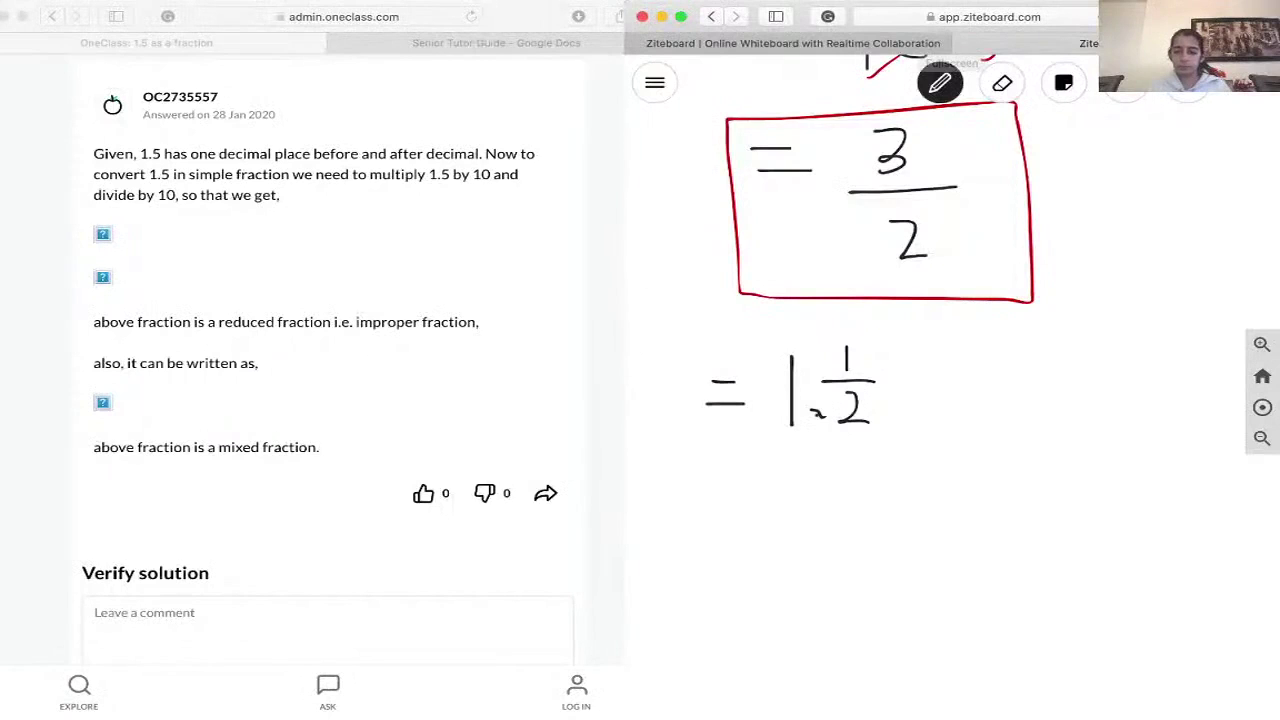
{"action": "left_click", "coordinate": [1002, 83]}
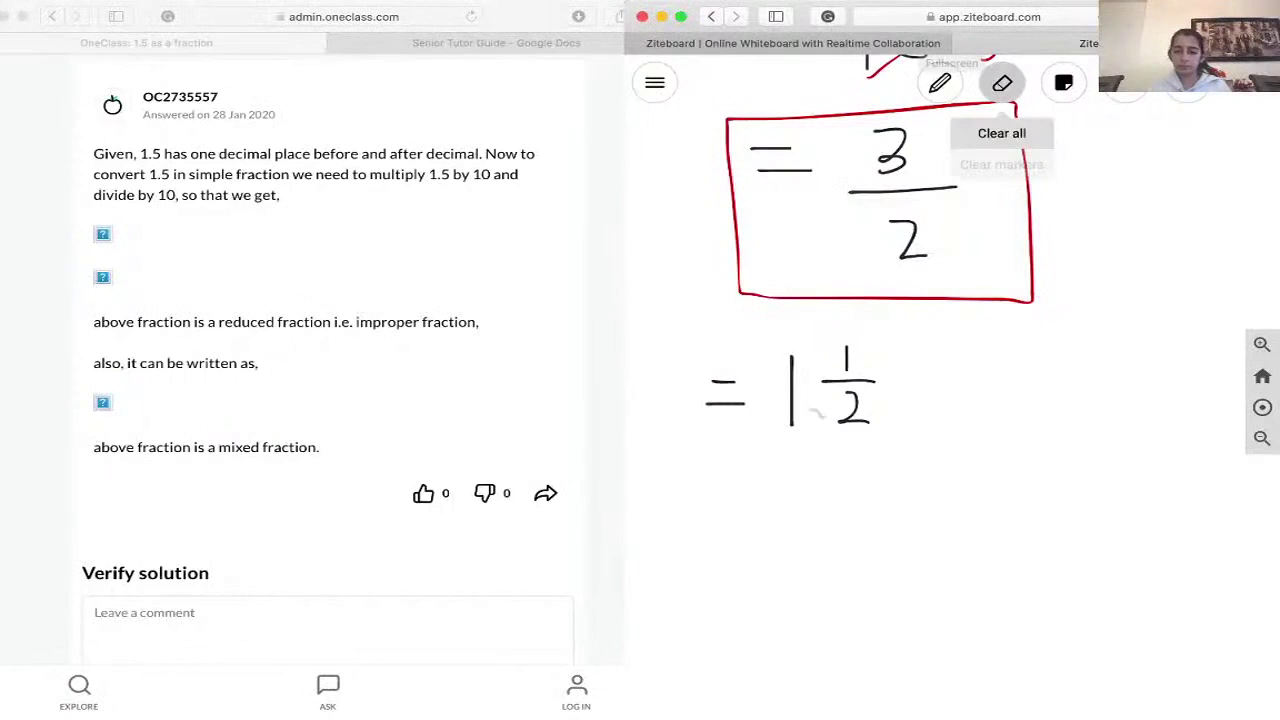
{"action": "left_click", "coordinate": [818, 414]}
Step: Draw a black freehand box around the mixed number "= 1 1/2"
{"action": "left_click", "coordinate": [940, 83]}
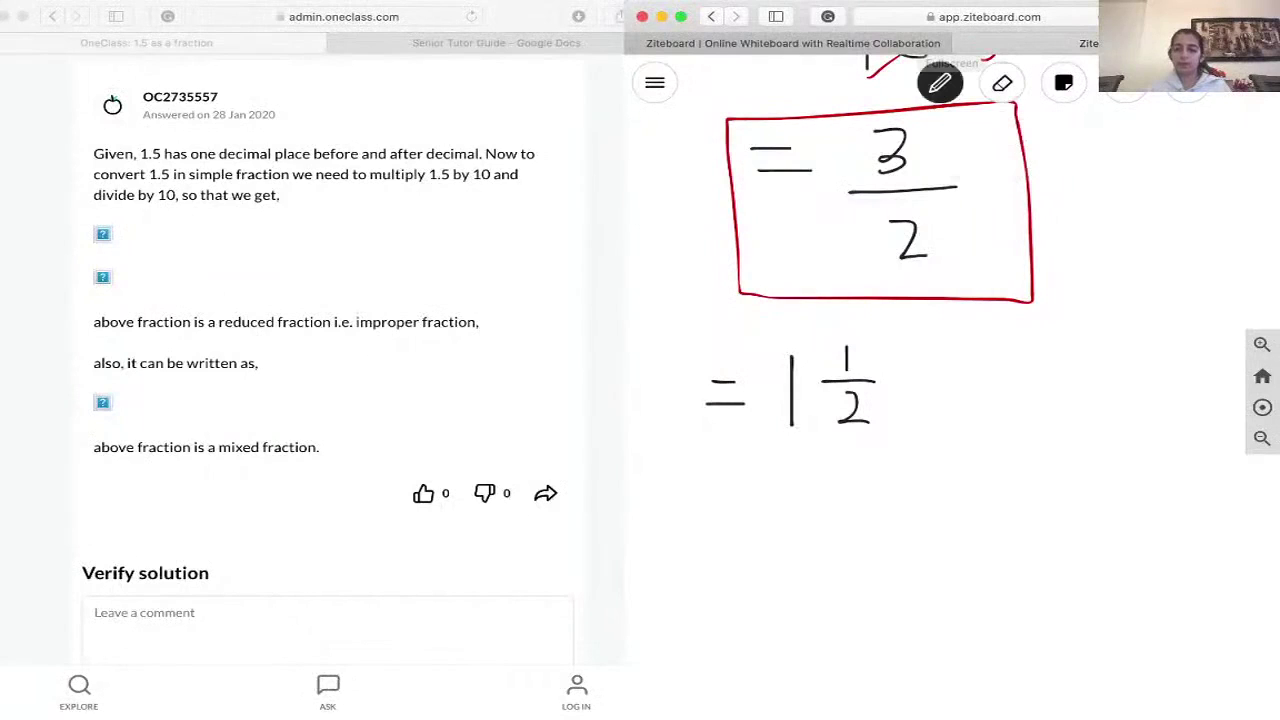
{"action": "mouse_move", "coordinate": [688, 328]}
{"action": "left_mouse_down"}
{"action": "mouse_move", "coordinate": [895, 325]}
{"action": "mouse_move", "coordinate": [904, 462]}
{"action": "mouse_move", "coordinate": [655, 485]}
{"action": "mouse_move", "coordinate": [683, 330]}
{"action": "left_mouse_up"}
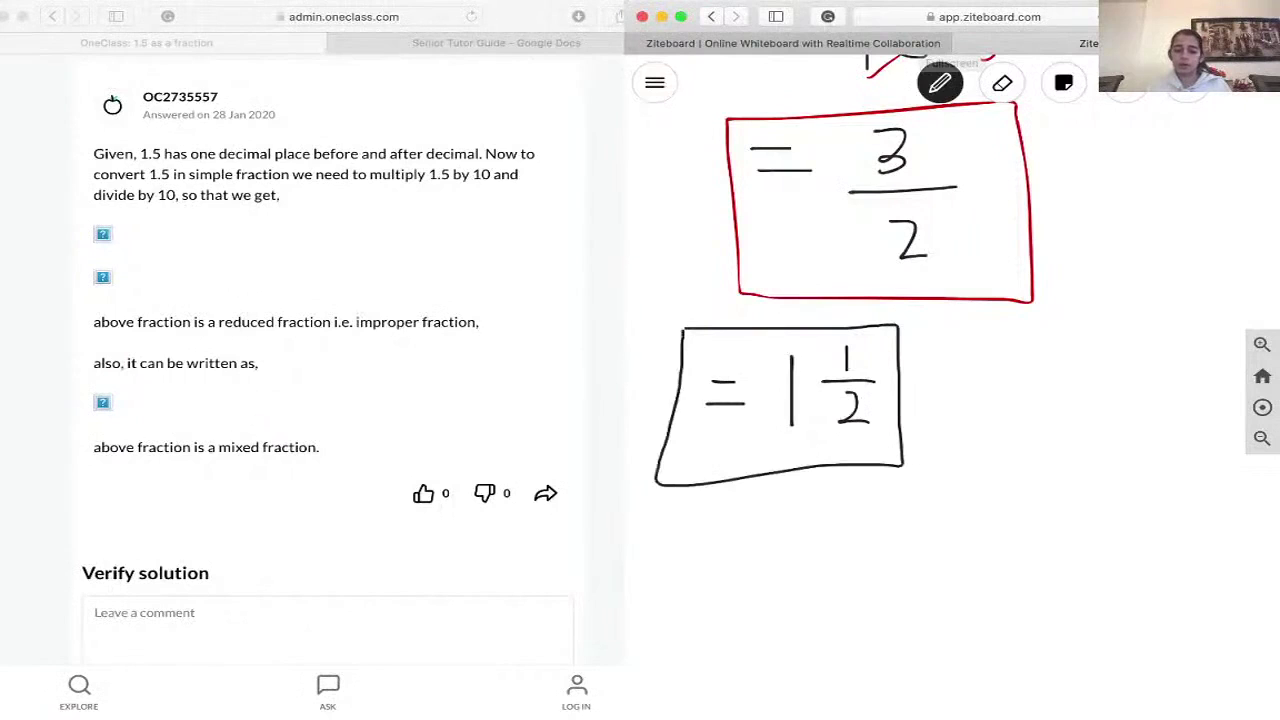